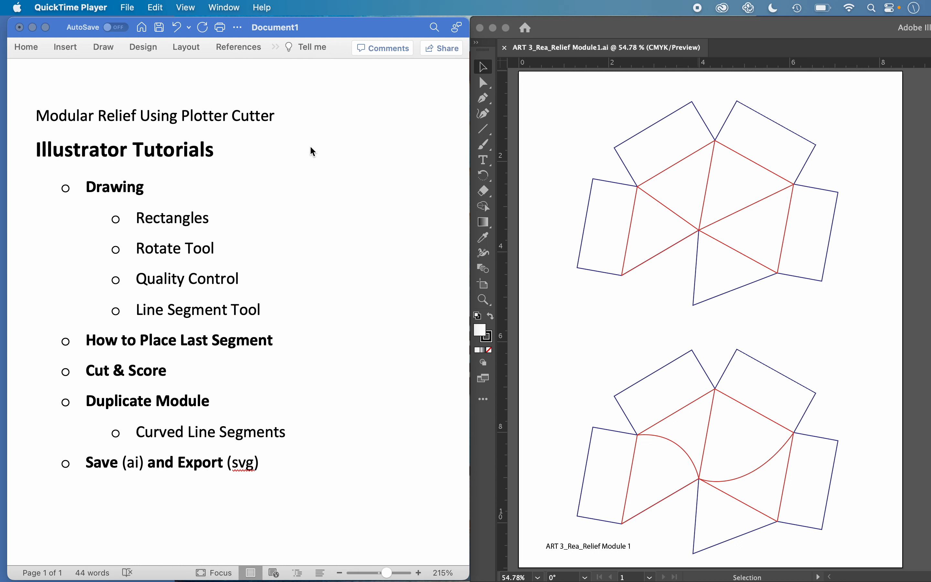
Step: Minimize the Word outline, switch to Illustrator and close the ART 3_Rea_Relief Module1.ai document
left_click(33, 27)
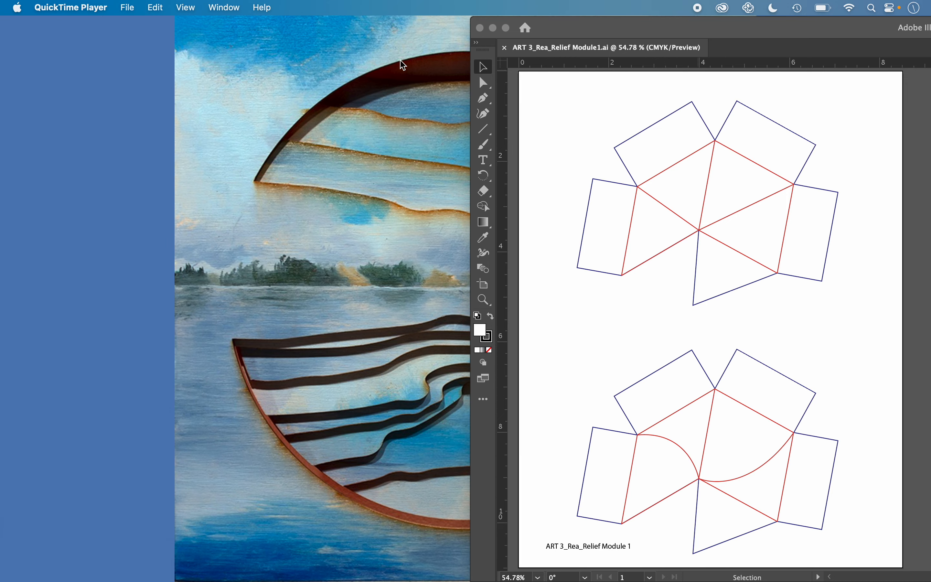
left_click(565, 33)
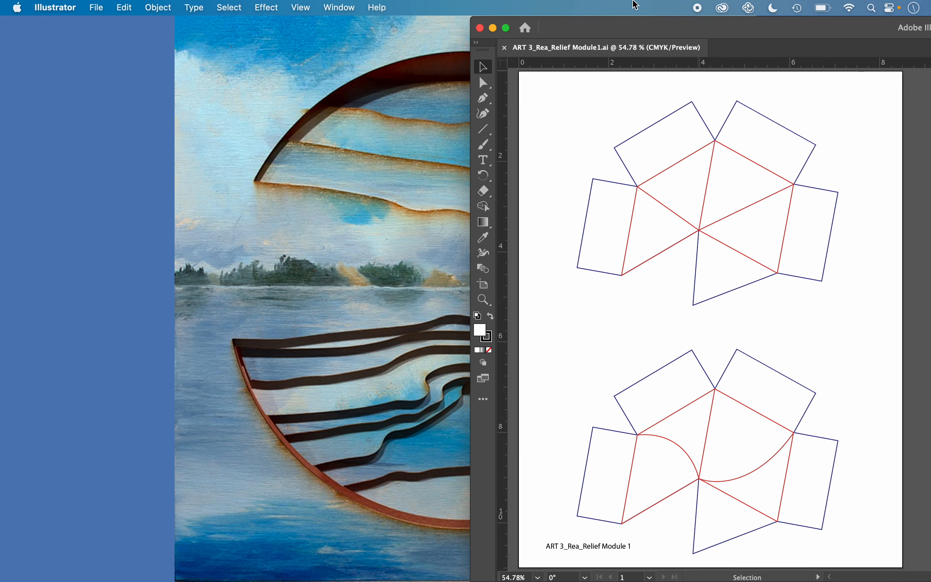
left_click_drag(585, 23, 156, 12)
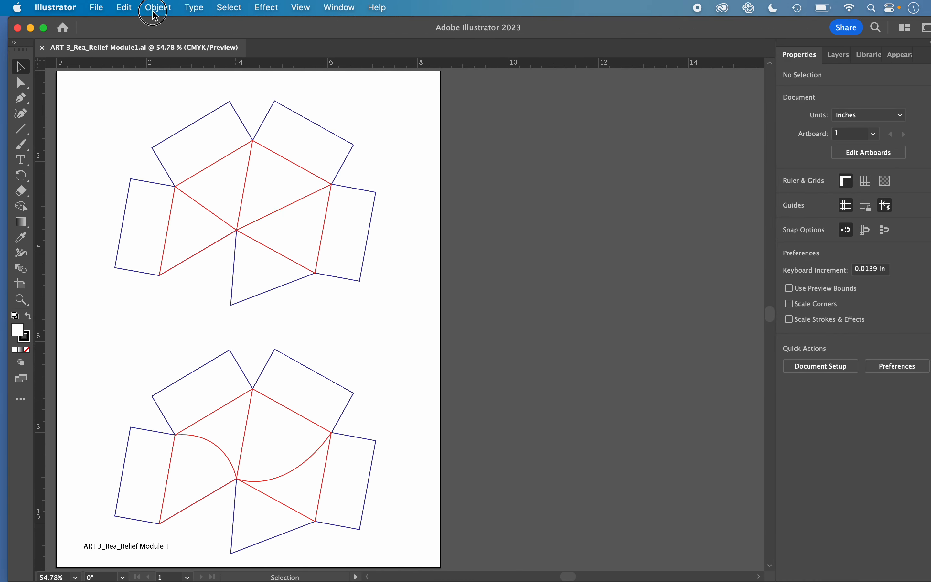
left_click(34, 47)
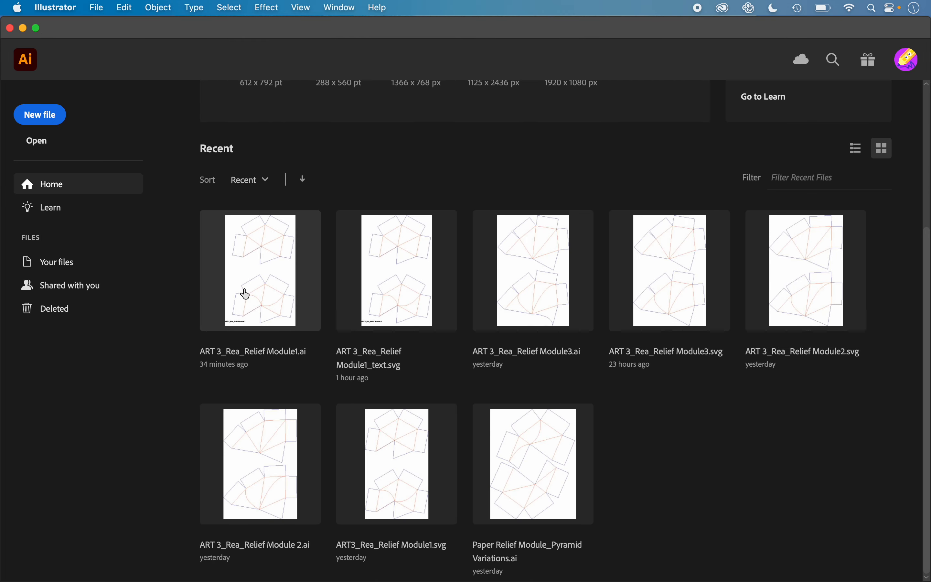
Step: Create a new portrait document from the Letter print preset, with units in inches and a size of 8.5 x 11 in
scroll(254, 289, "up", 5)
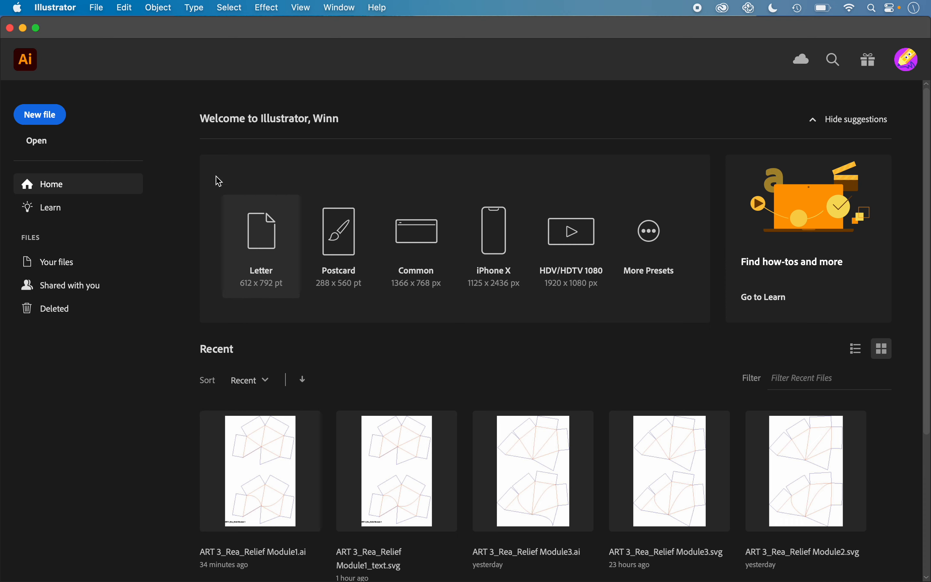
left_click(96, 8)
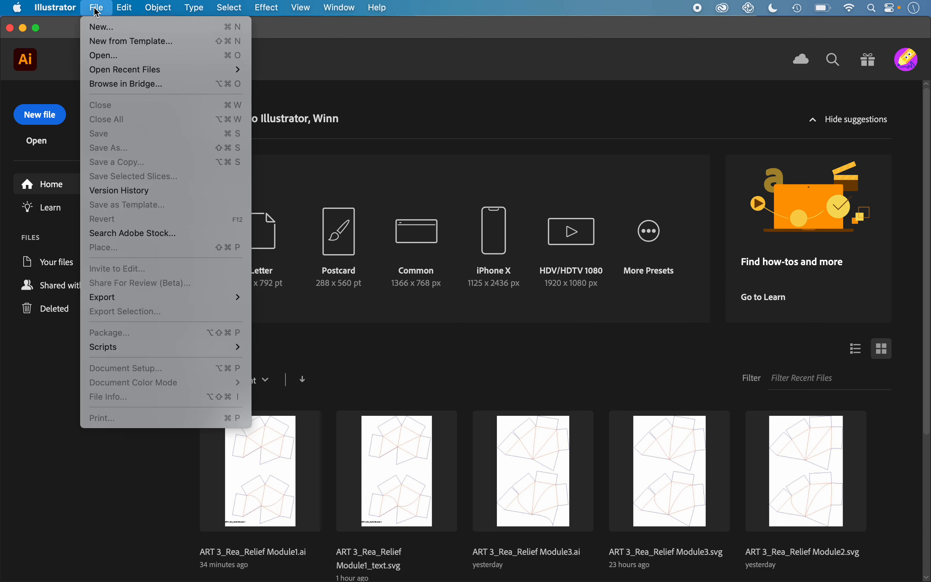
left_click(101, 27)
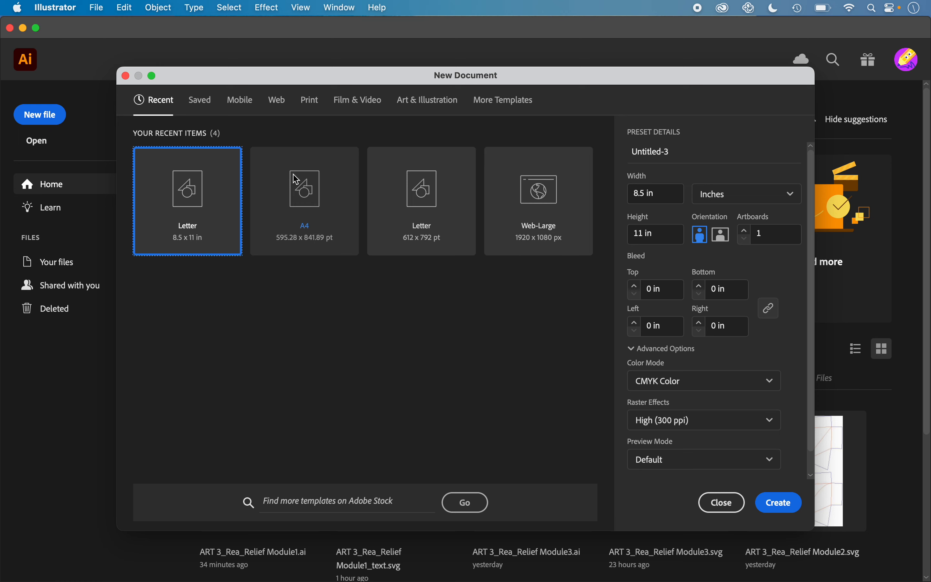
left_click(310, 100)
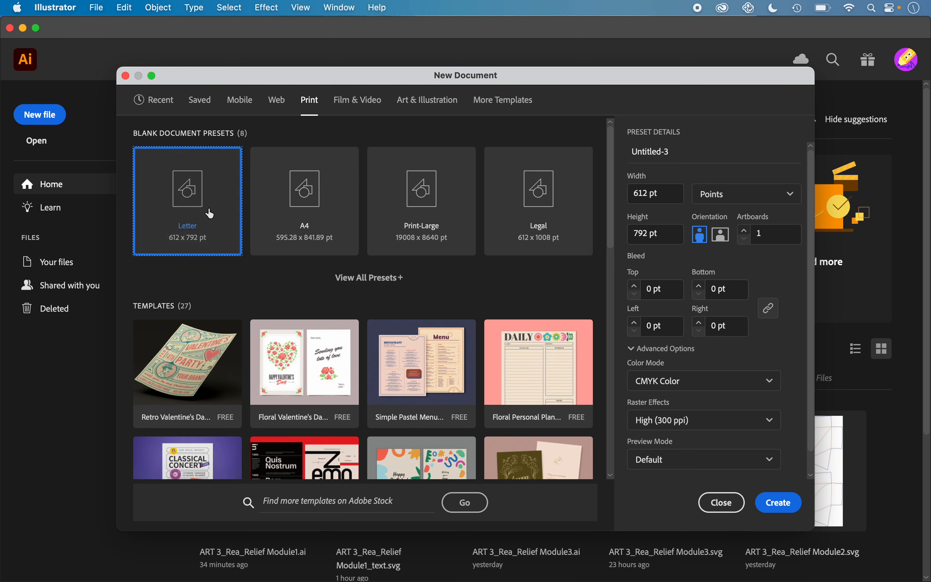
left_click(743, 200)
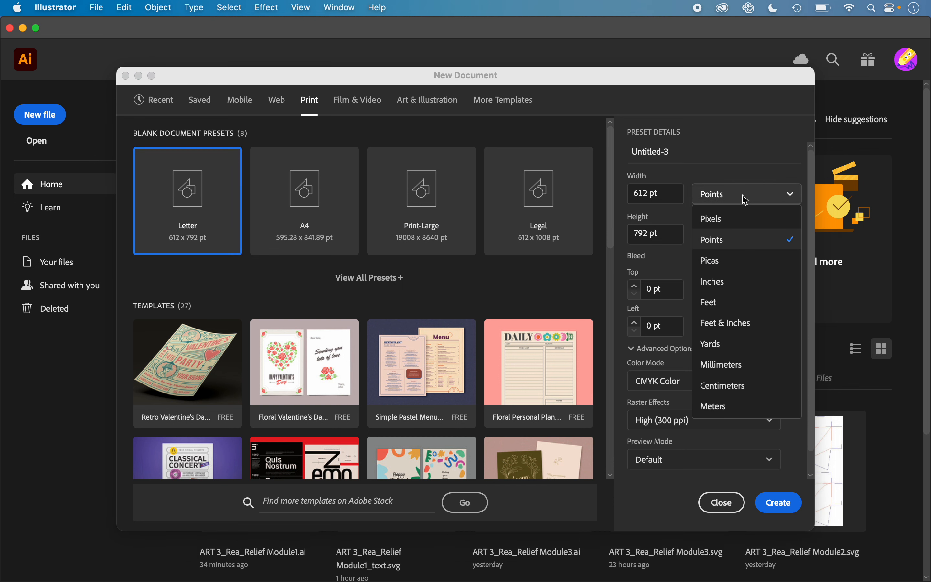
left_click(717, 281)
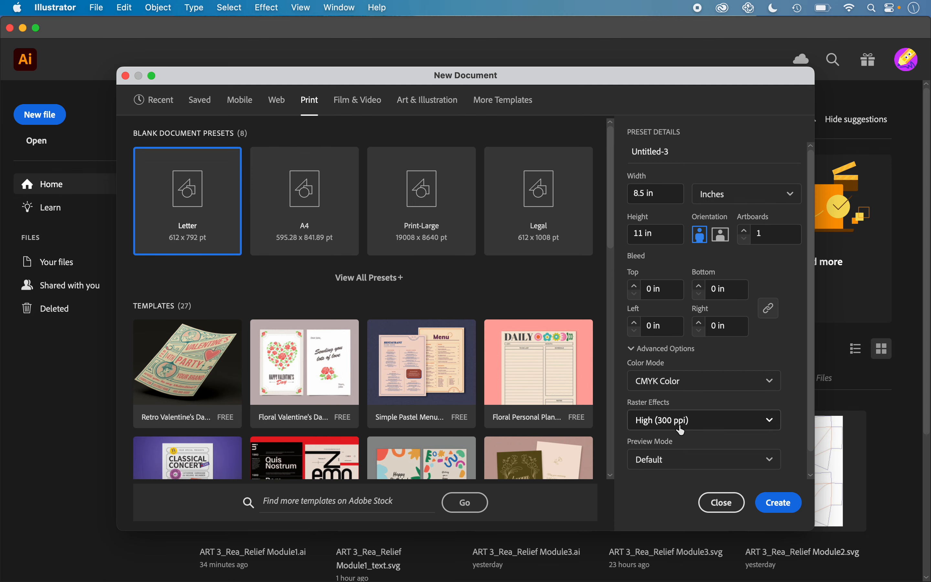
left_click(779, 503)
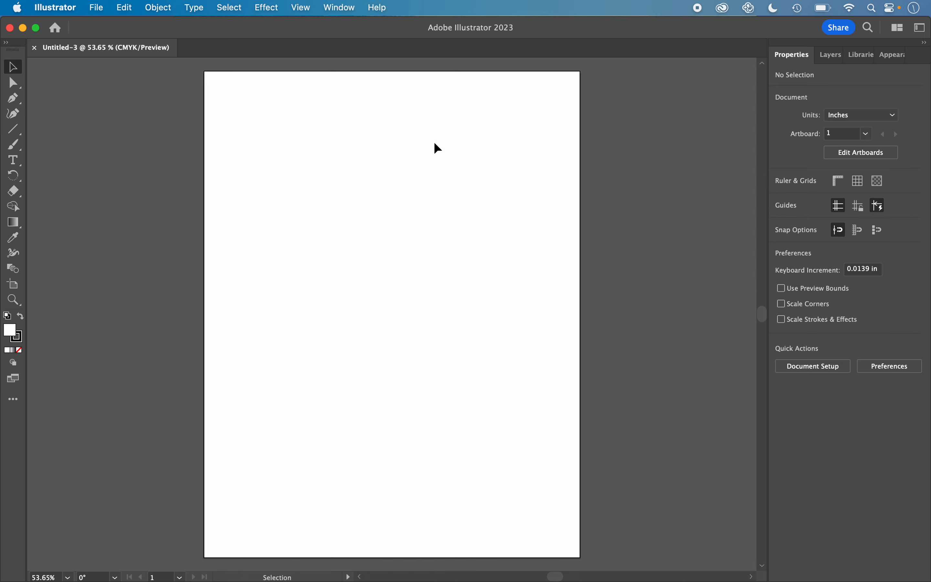
left_click(340, 7)
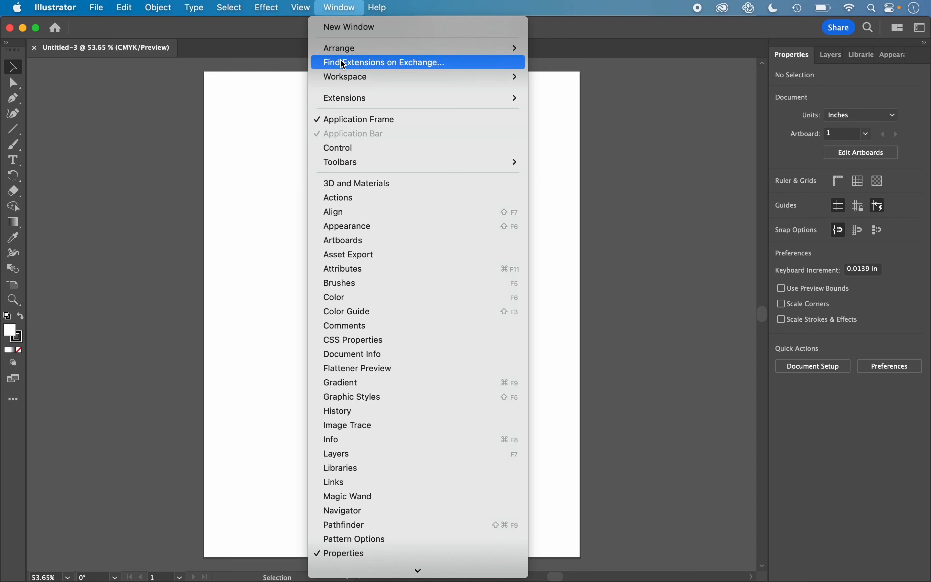
mouse_move(347, 82)
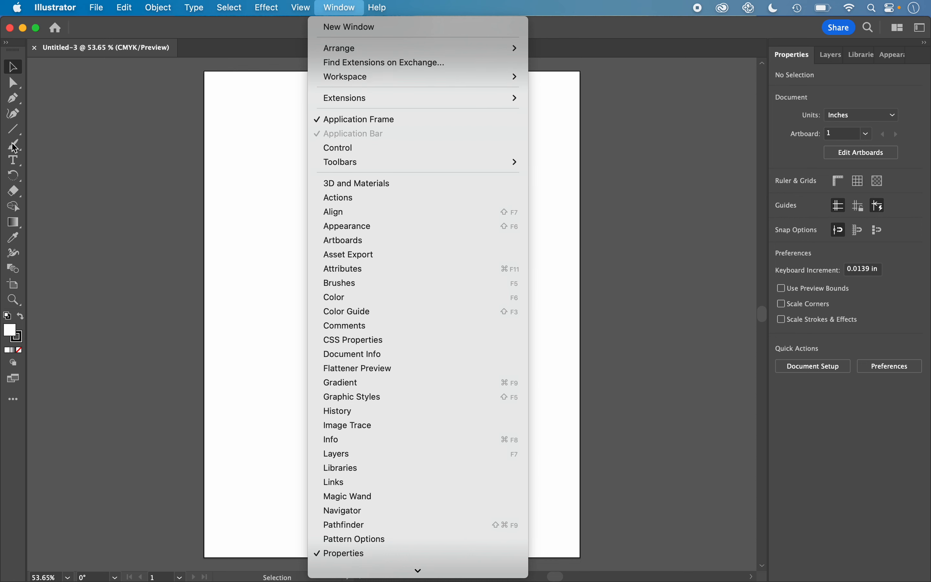
left_click(625, 179)
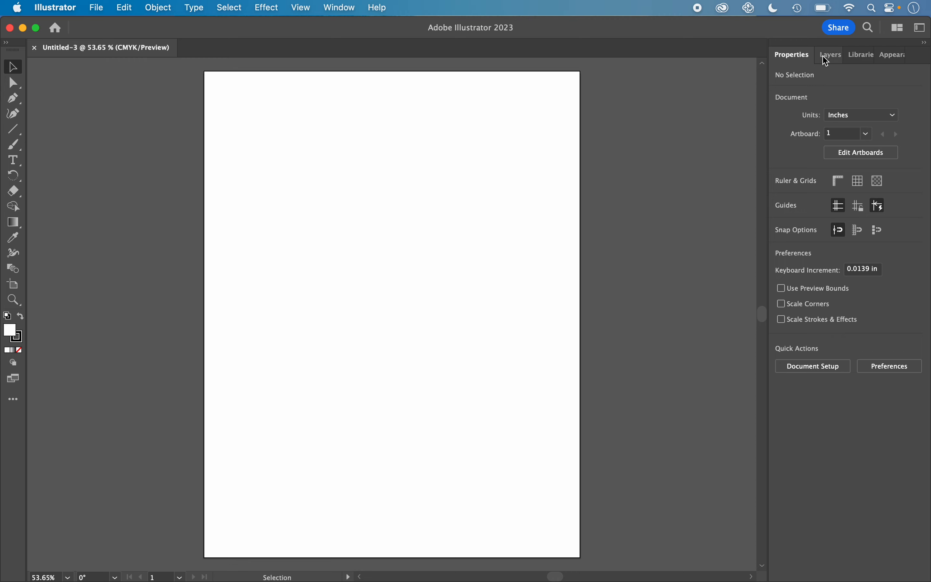
Step: Add two new layers to the document and move Layer 3 below Layer 1 in the stacking order
left_click(838, 61)
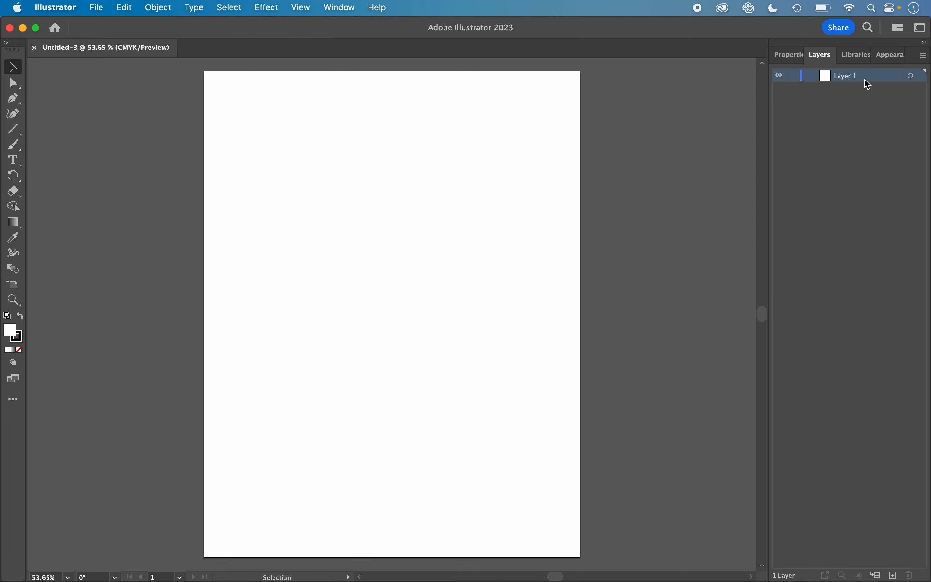
left_click(893, 575)
left_click(892, 574)
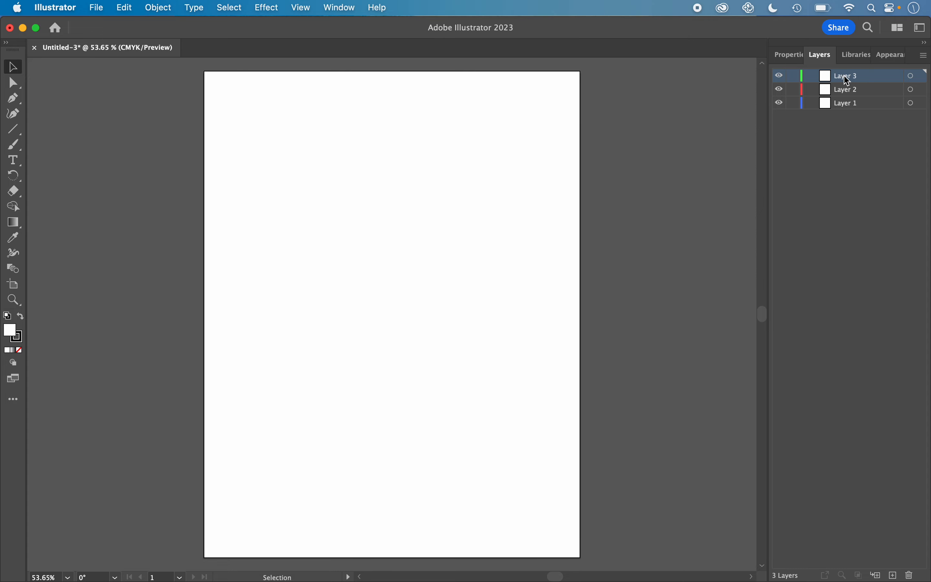
left_click_drag(847, 81, 845, 117)
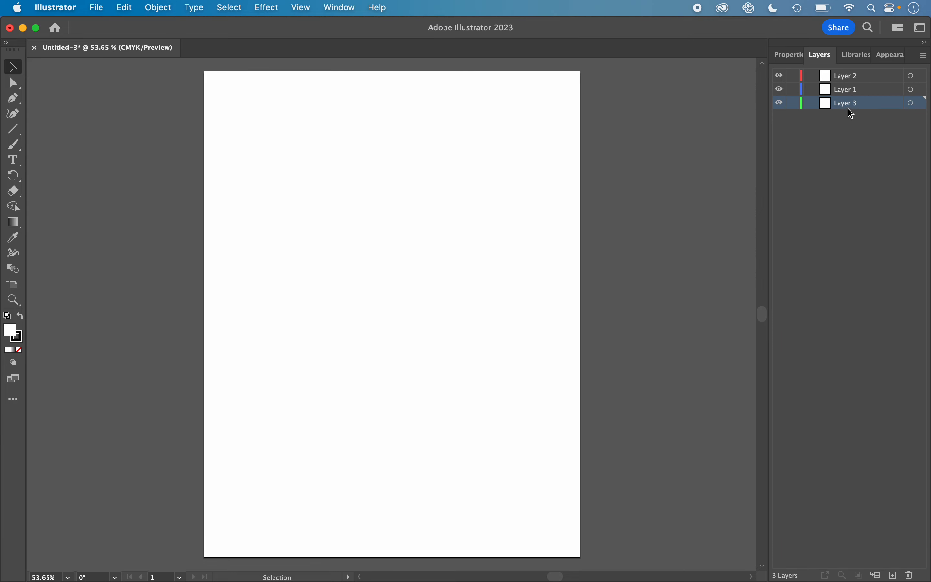
Step: Rename Layer 3 as Drawing, Layer 1 as Cut and Layer 2 as Score
double_click(846, 105)
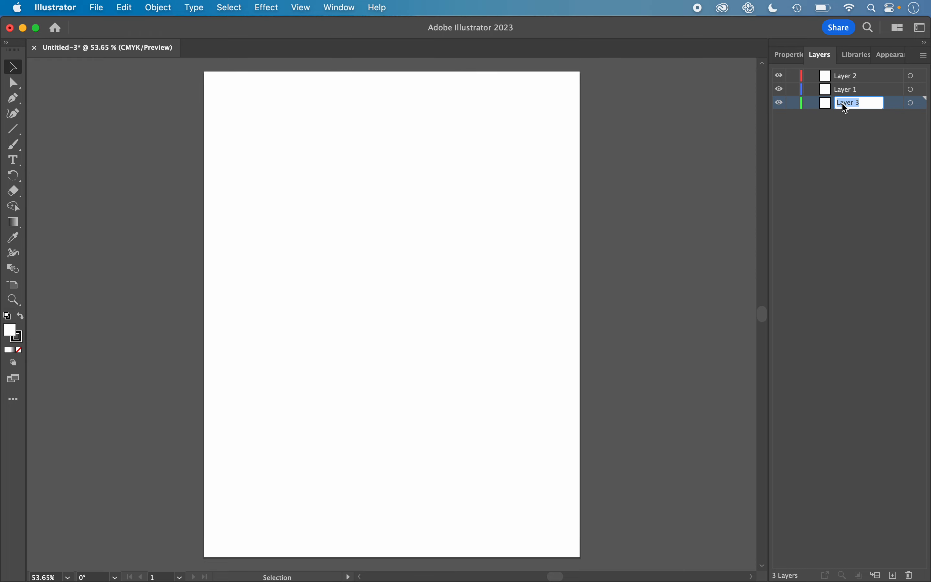
type("Drawing")
double_click(859, 90)
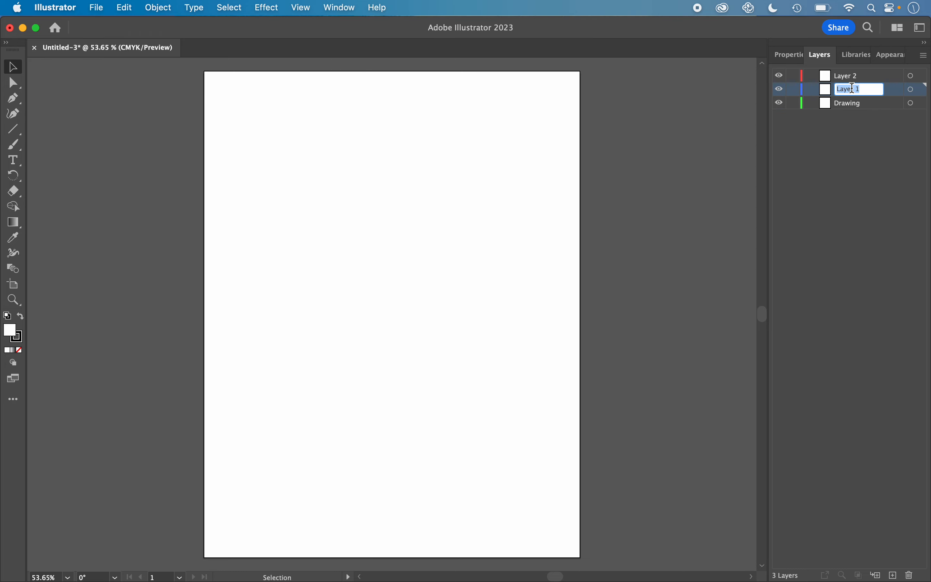
type("Cut")
double_click(852, 77)
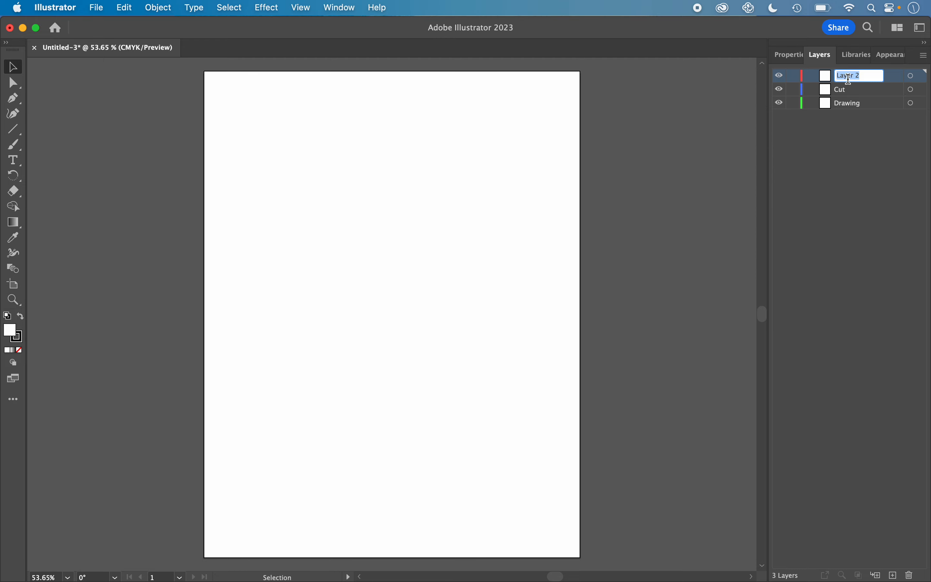
type("Score")
left_click(852, 151)
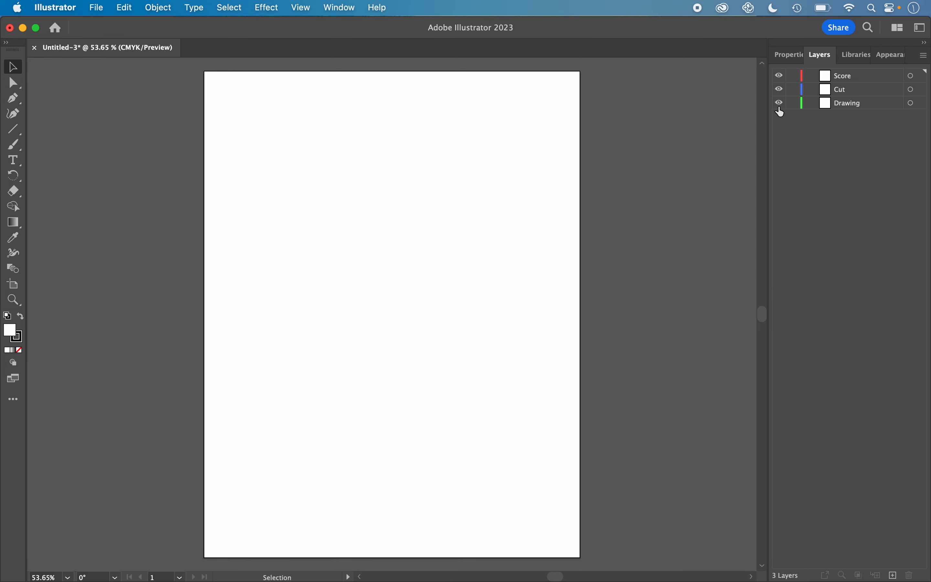
Step: Try out the Cut layer's visibility toggle and the lock toggles of the layers
left_click(779, 89)
left_click(780, 89)
left_click_drag(794, 103, 795, 76)
left_click(793, 105)
left_click(792, 78)
left_click(792, 105)
Step: Make the Drawing layer active and unlocked, and draw a rectangle about 3.23 x 1.51 in near the upper part of the artboard
left_click(852, 106)
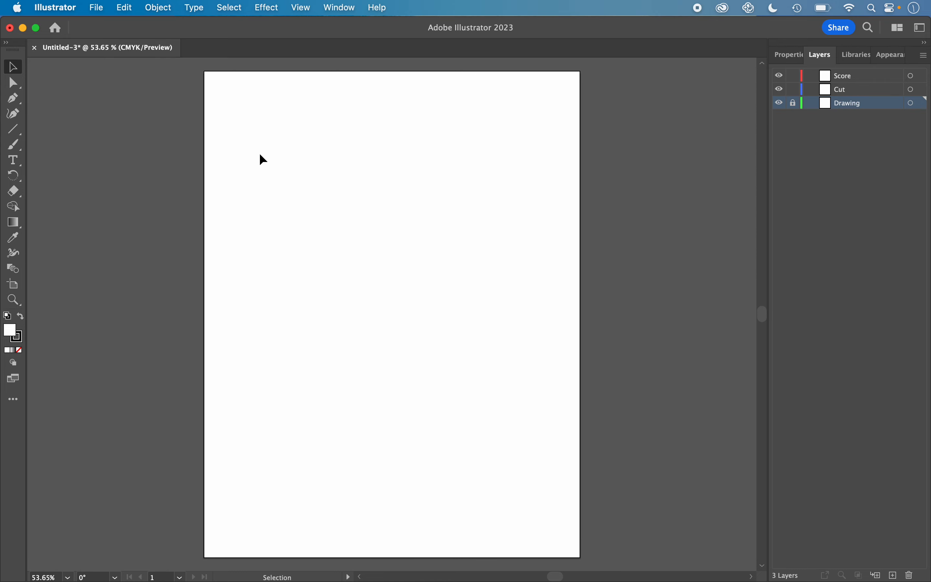
left_click(14, 130)
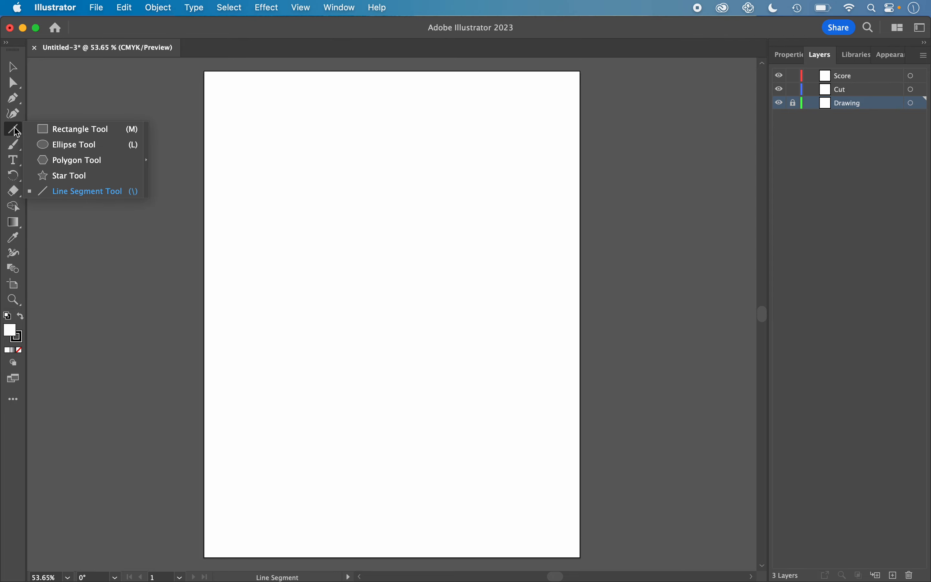
left_click(47, 135)
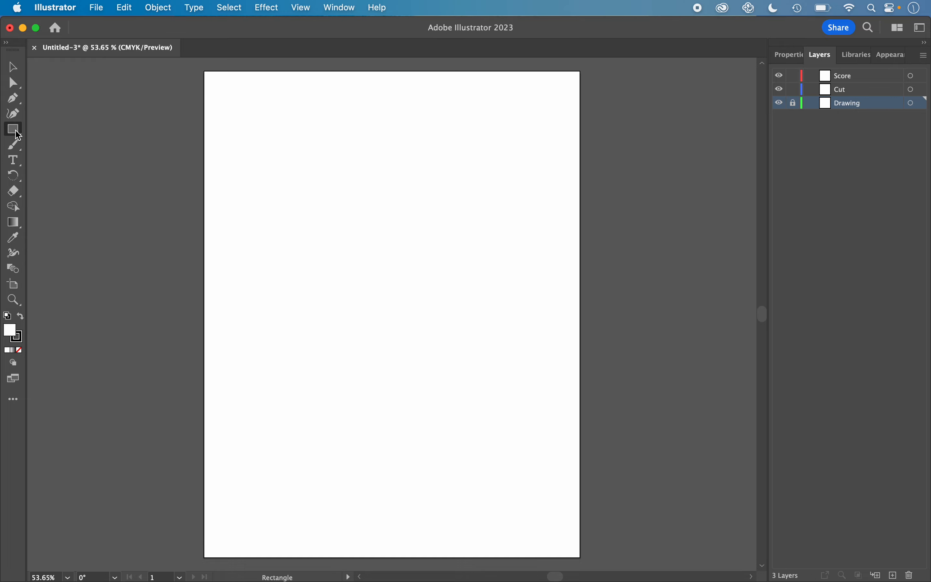
left_click(18, 135)
left_click(50, 177)
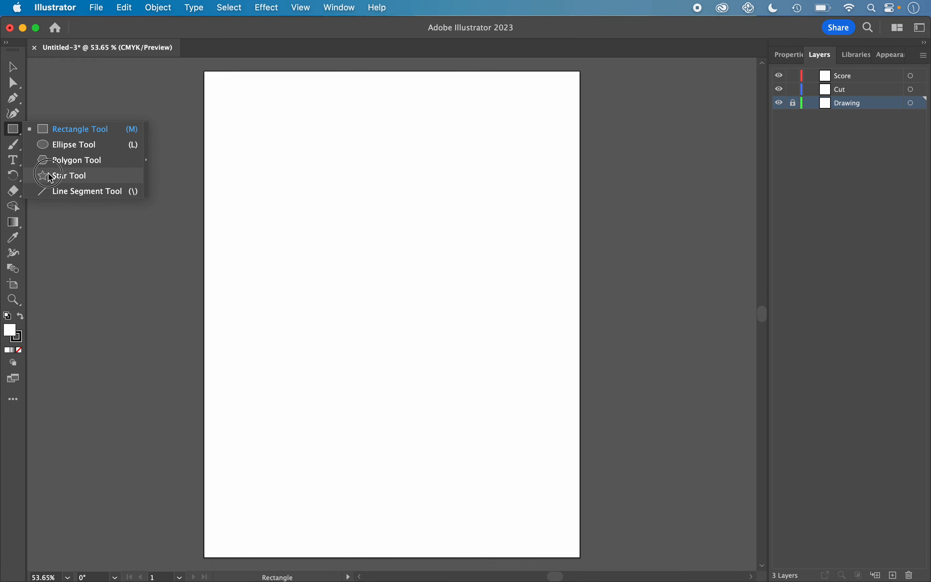
left_click(14, 130)
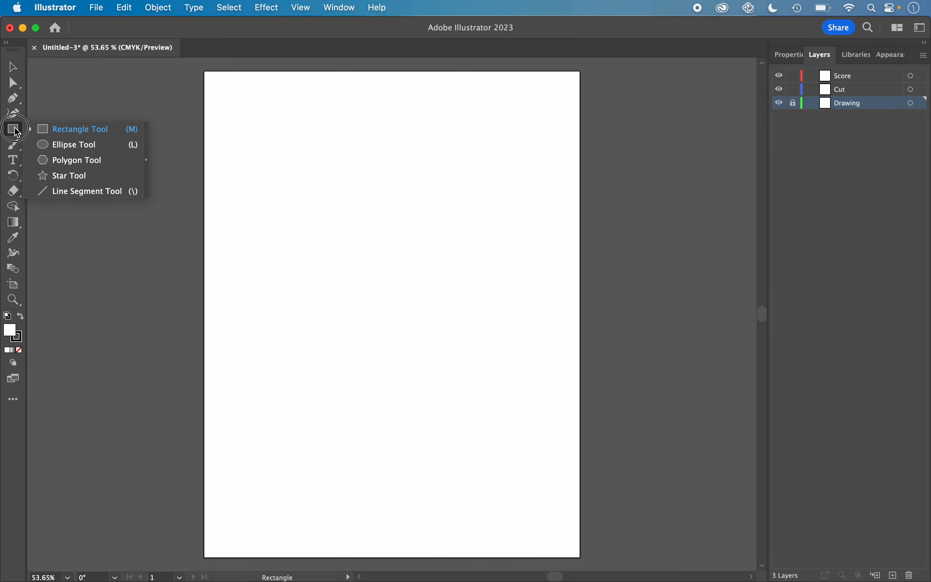
left_click(55, 130)
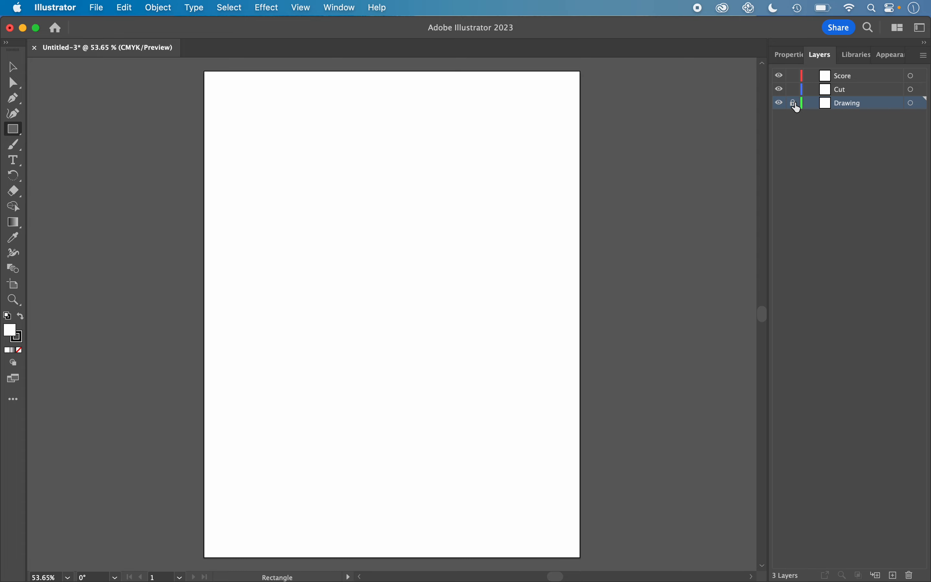
left_click(795, 104)
mouse_move(253, 141)
left_mouse_down()
mouse_move(306, 188)
mouse_move(397, 207)
left_mouse_up()
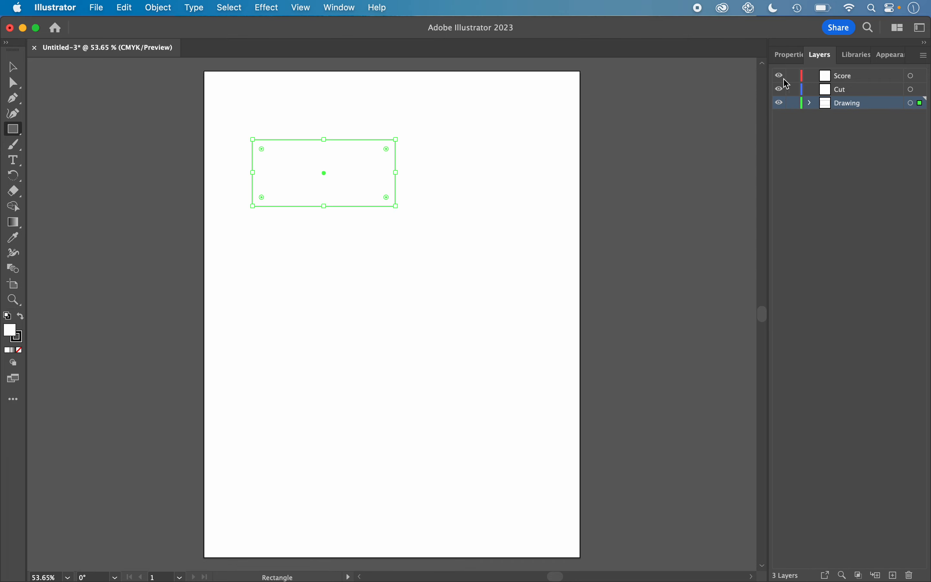
Step: Position the rectangle at X 1 in and Y 1 in, measured from its upper-left reference point
left_click(789, 56)
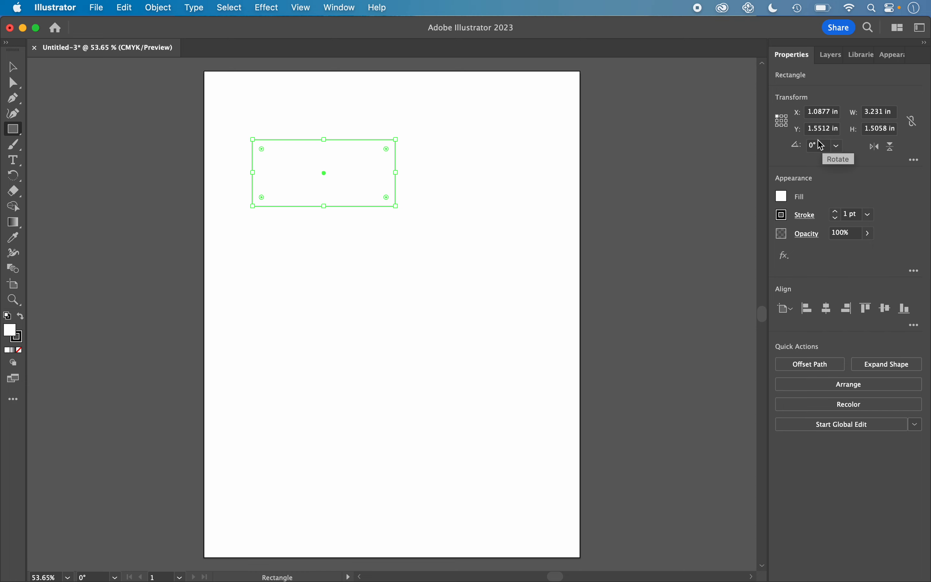
left_click(783, 121)
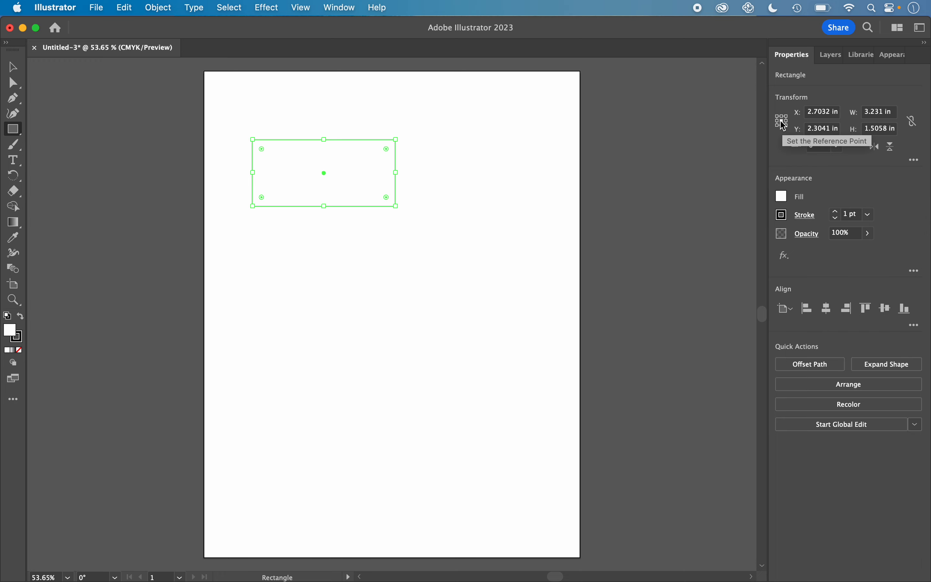
left_click(779, 120)
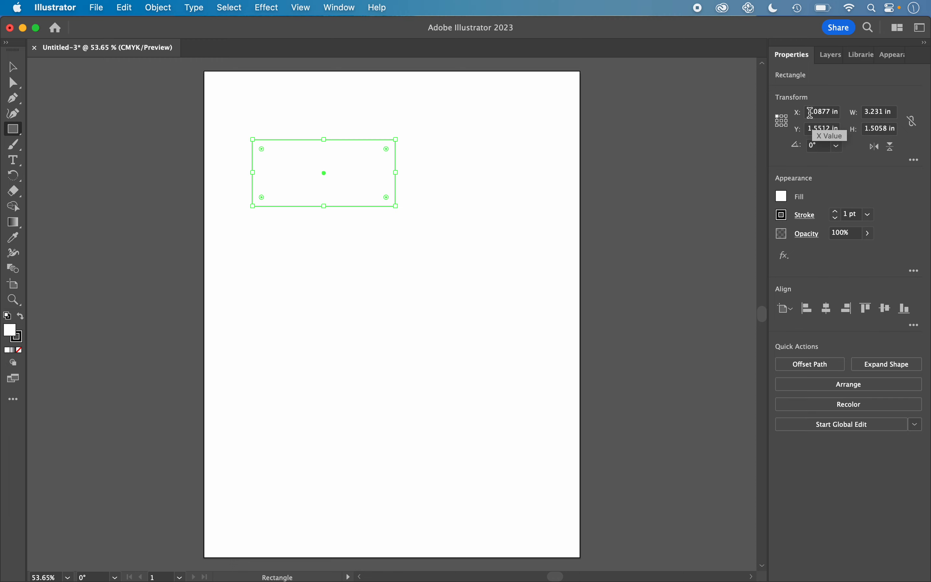
double_click(810, 111)
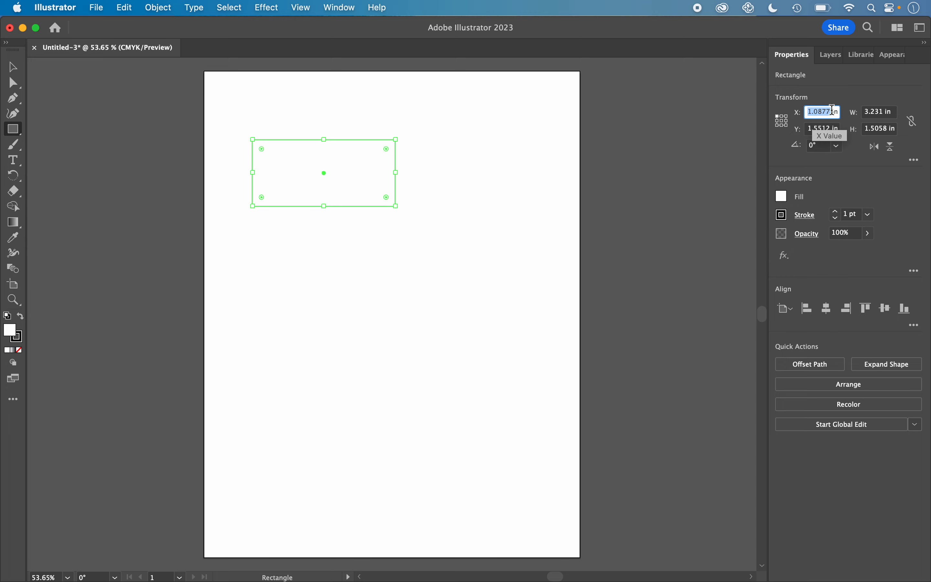
type("1")
key("Tab")
type("1")
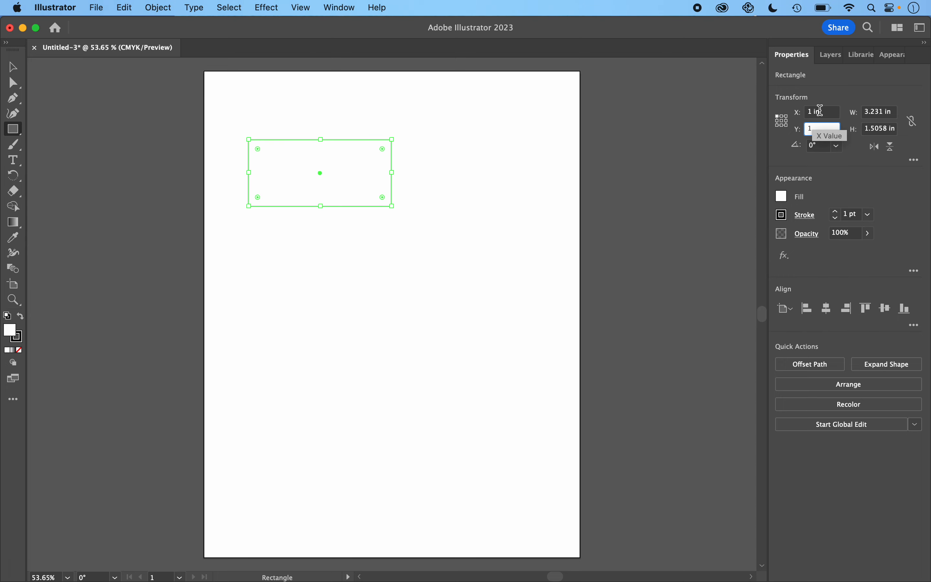
key("Tab")
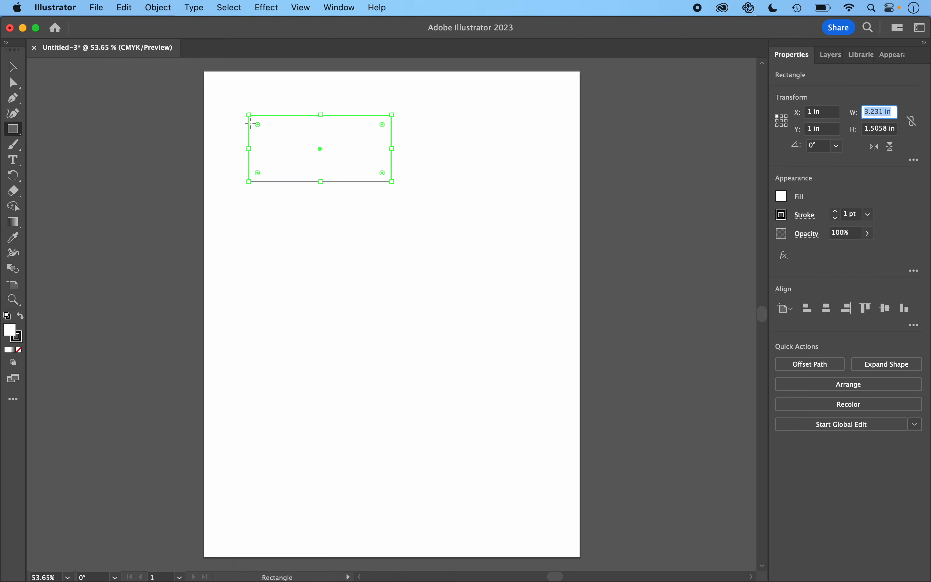
Step: Set the rectangle's width to 2 in and its height to 1 in
left_click(884, 113)
double_click(885, 113)
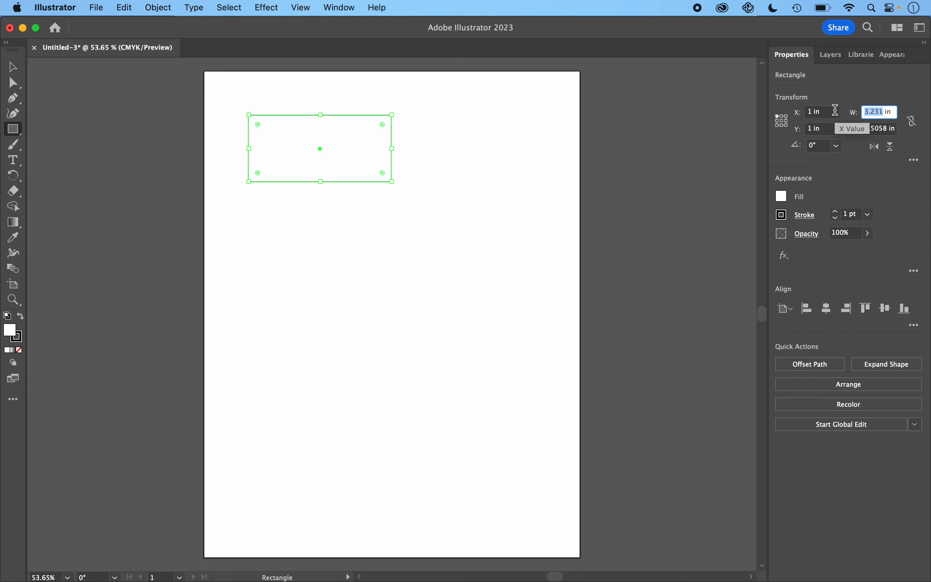
type("2")
key("Tab")
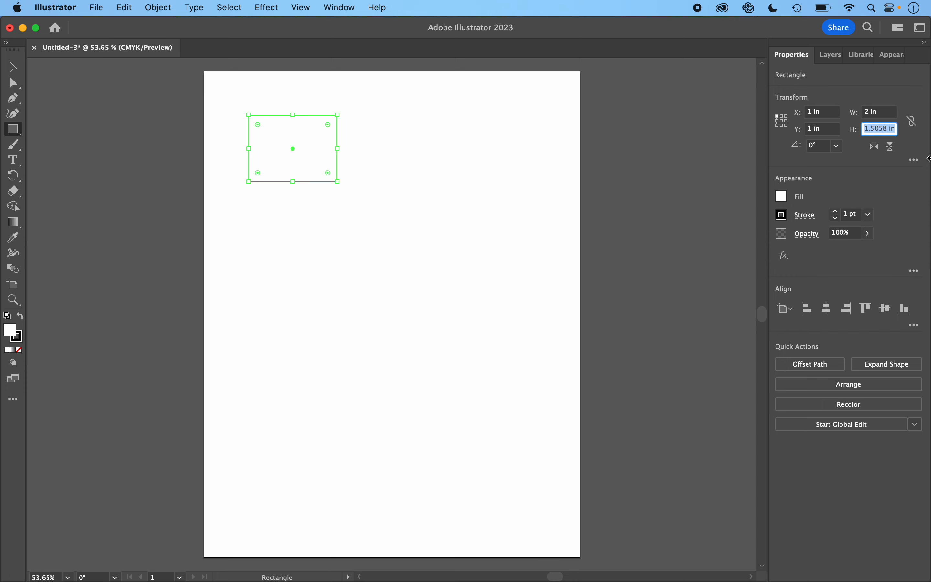
type("1")
key("Tab")
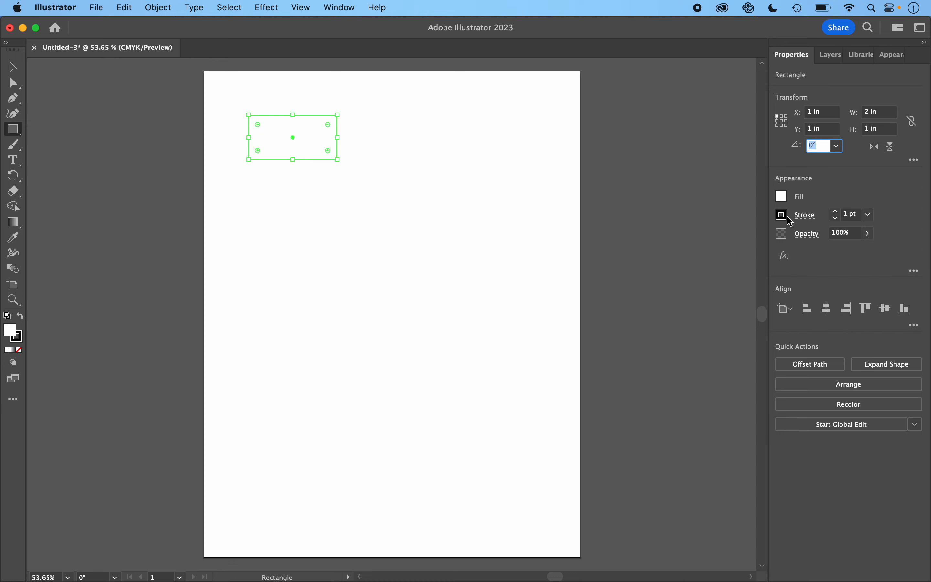
Step: Give the rectangle a CMYK Green stroke and set its fill to None
left_click(830, 53)
left_click(792, 54)
left_click(786, 217)
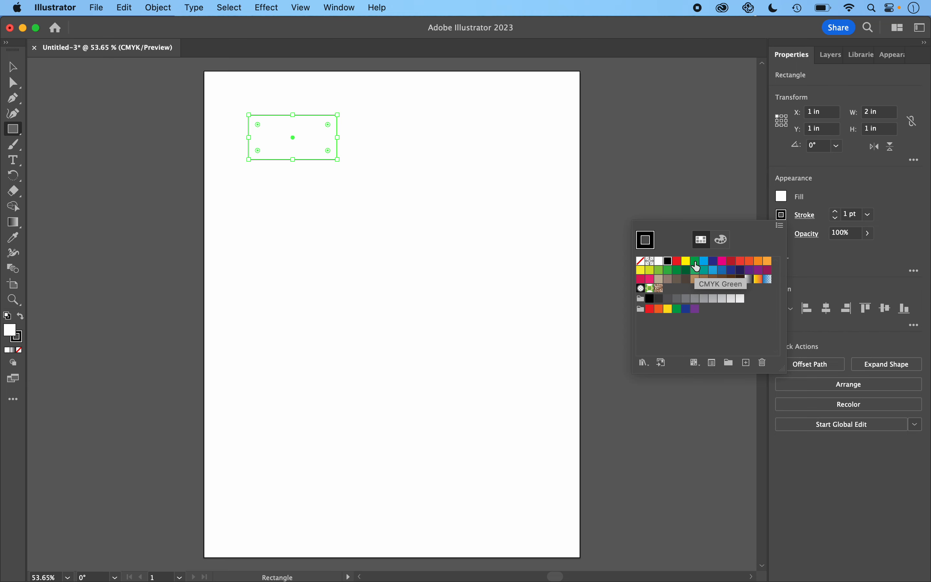
left_click(696, 263)
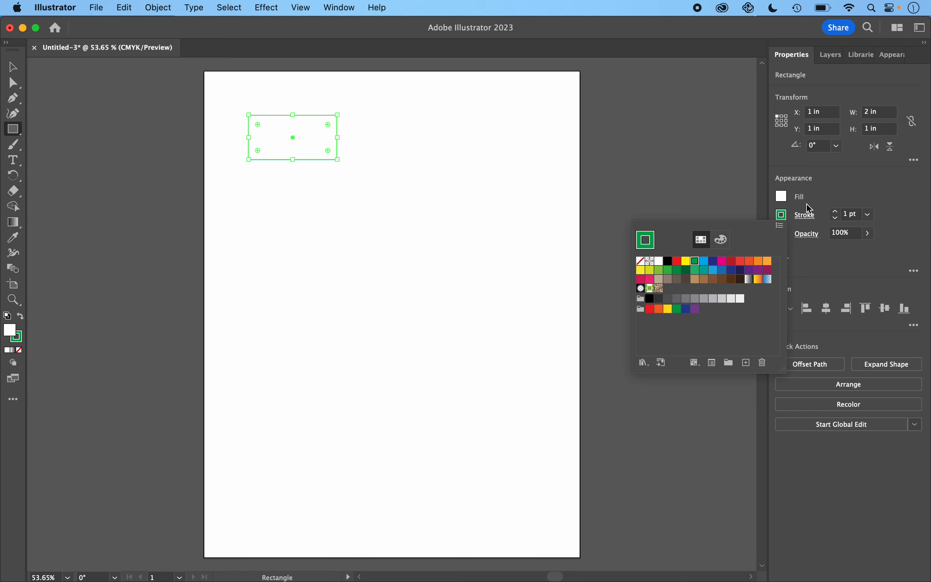
left_click(815, 197)
left_click(783, 199)
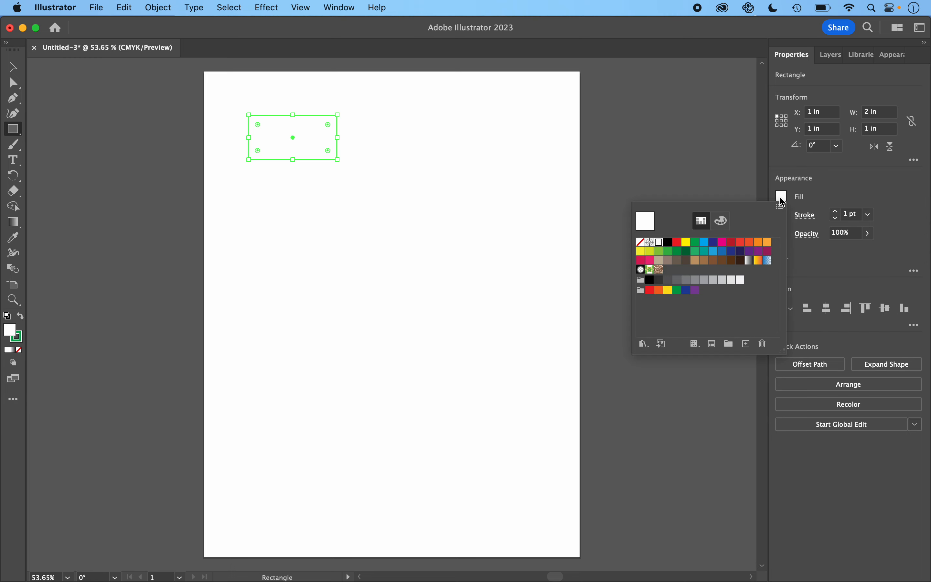
left_click(641, 243)
left_click(827, 198)
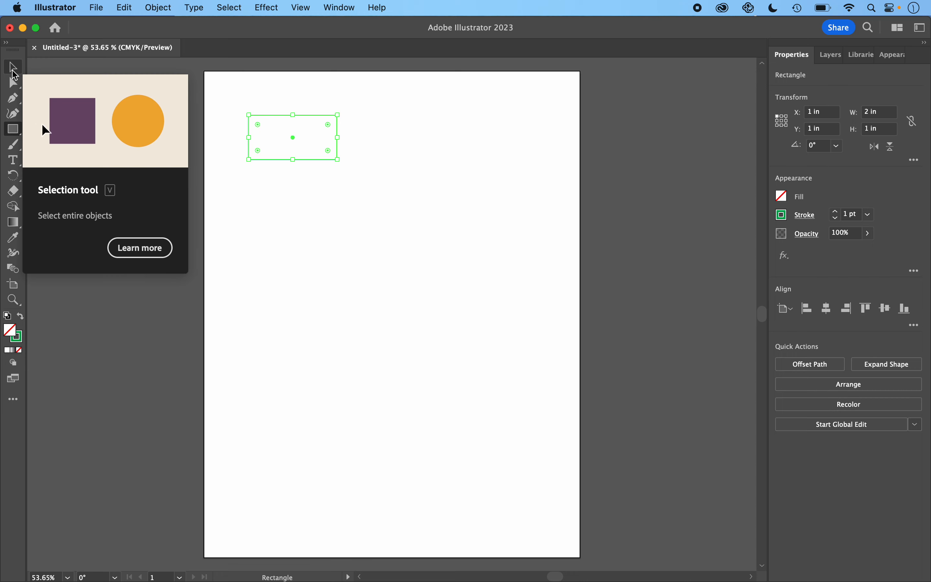
Step: Duplicate the rectangle to its right and align the copy's lower-left corner with the original's lower-right corner, at about X 3 in, Y 1 in
key("v")
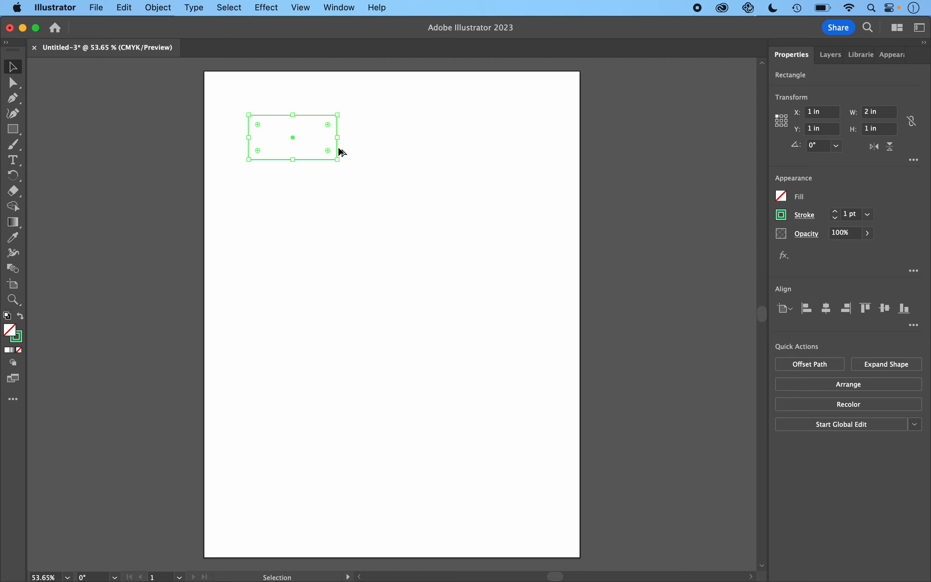
left_click_drag(337, 149, 428, 146)
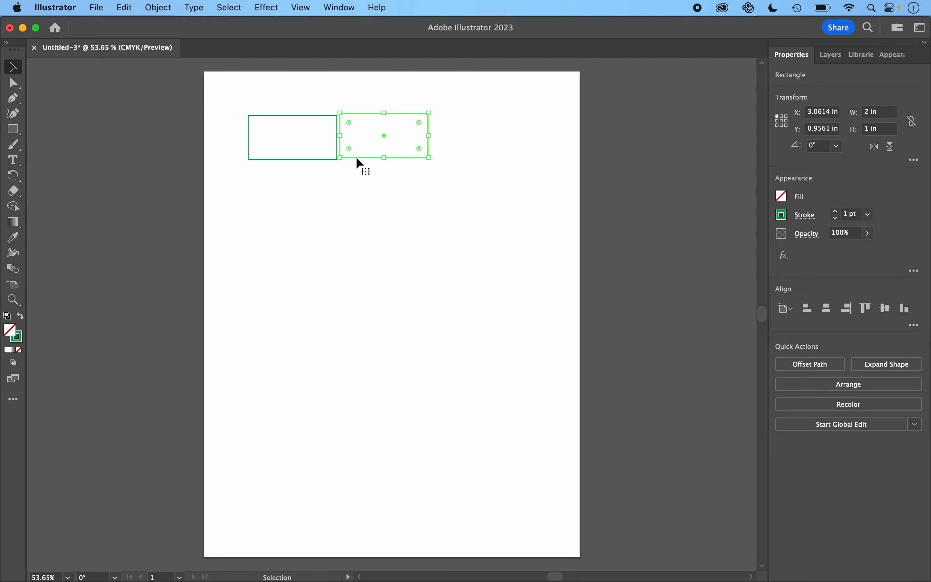
scroll(356, 157, "up", 5)
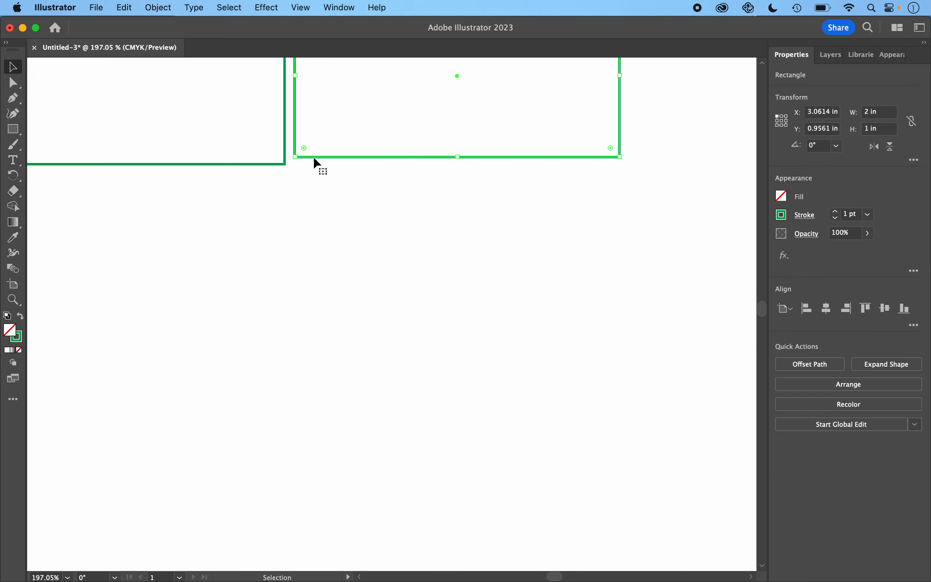
left_click_drag(307, 156, 297, 160)
scroll(298, 158, "up", 3)
scroll(298, 156, "up", 3)
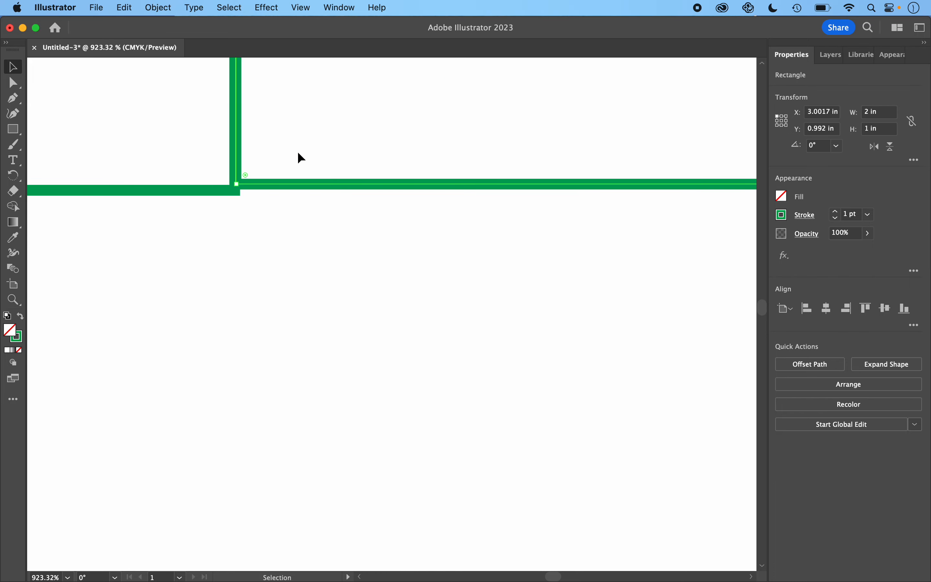
left_click(260, 187)
left_click_drag(253, 187, 251, 189)
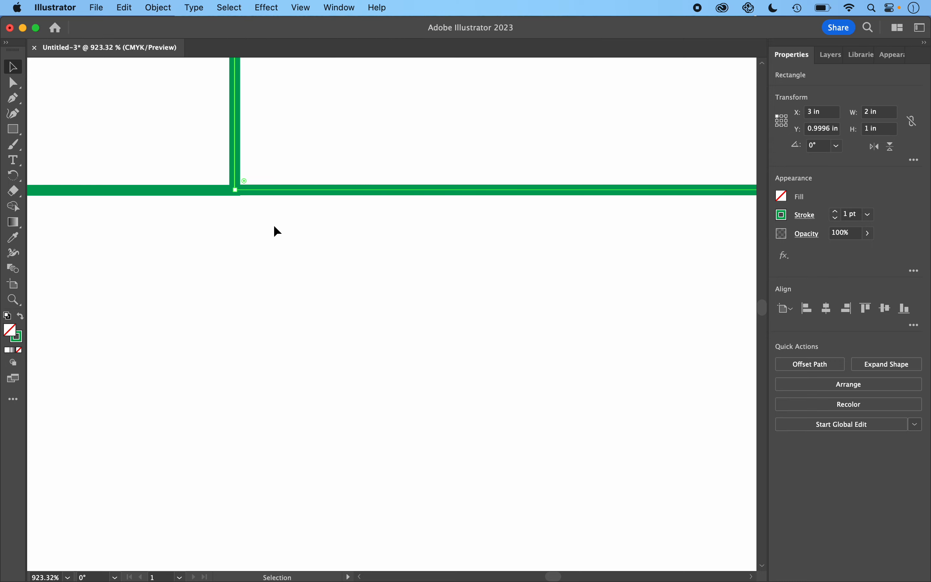
Step: Rotate the second rectangle about 33° clockwise around the lower corner it shares with the first
scroll(285, 241, "down", 10)
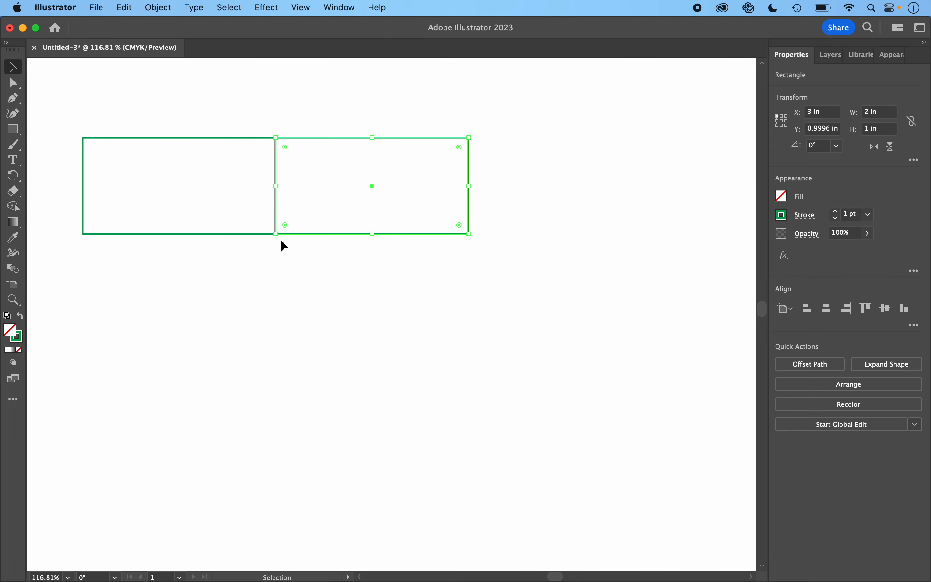
left_click(14, 177)
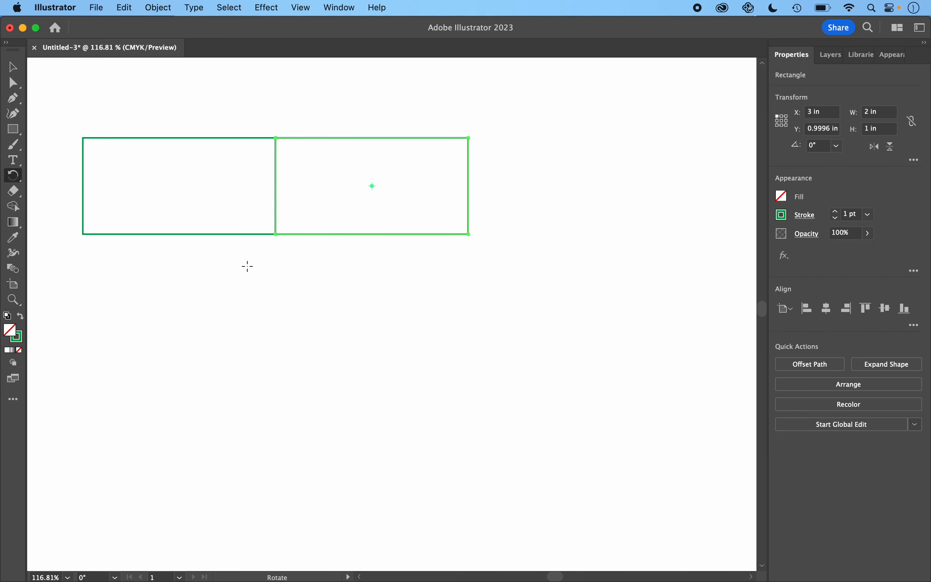
left_click(275, 234)
left_click_drag(485, 96, 547, 229)
Step: Duplicate the tilted rectangle end to end along its own direction and align the copy's corner exactly with the second rectangle's lower end corner
scroll(546, 228, "down", 6)
scroll(547, 229, "left", 2)
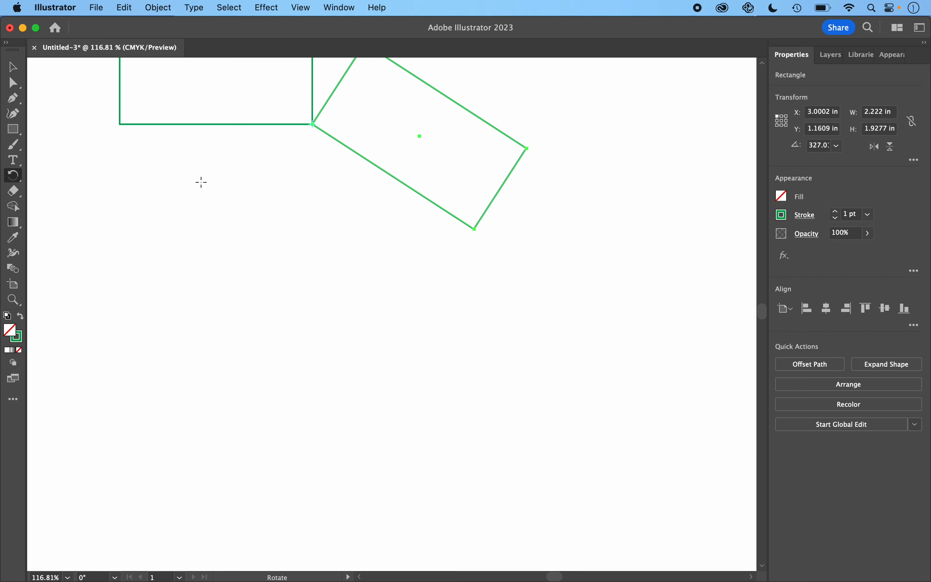
left_click(11, 67)
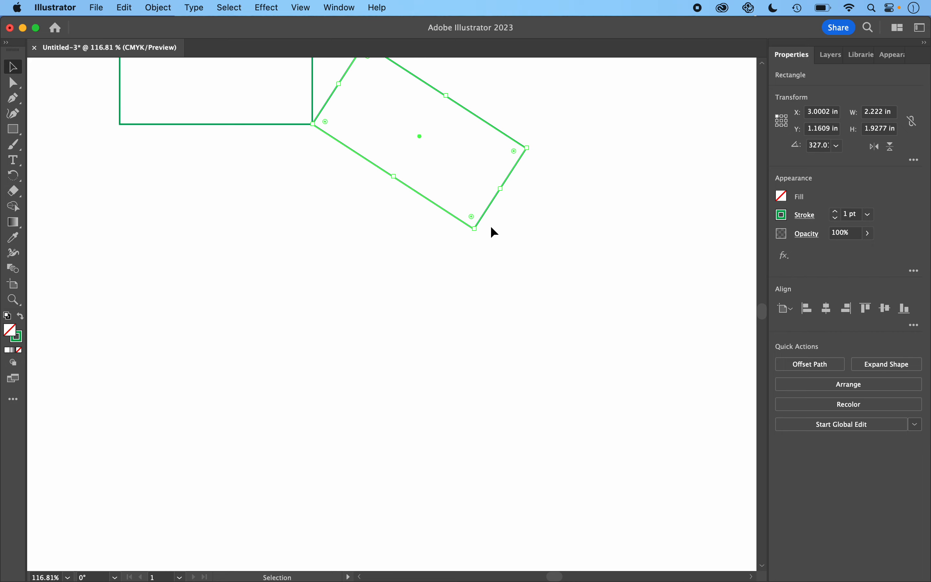
scroll(487, 216, "down", 1)
left_click_drag(489, 216, 623, 302)
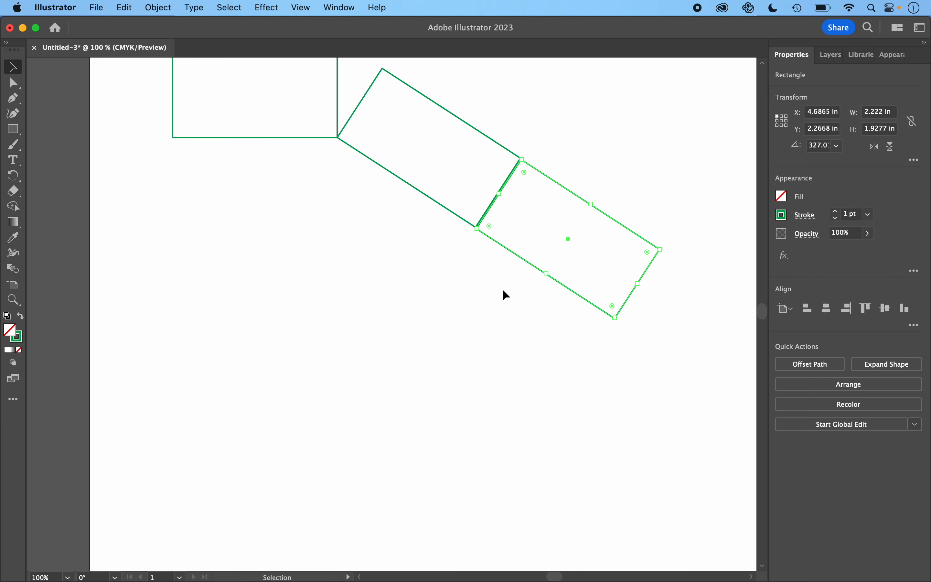
scroll(479, 230, "up", 10)
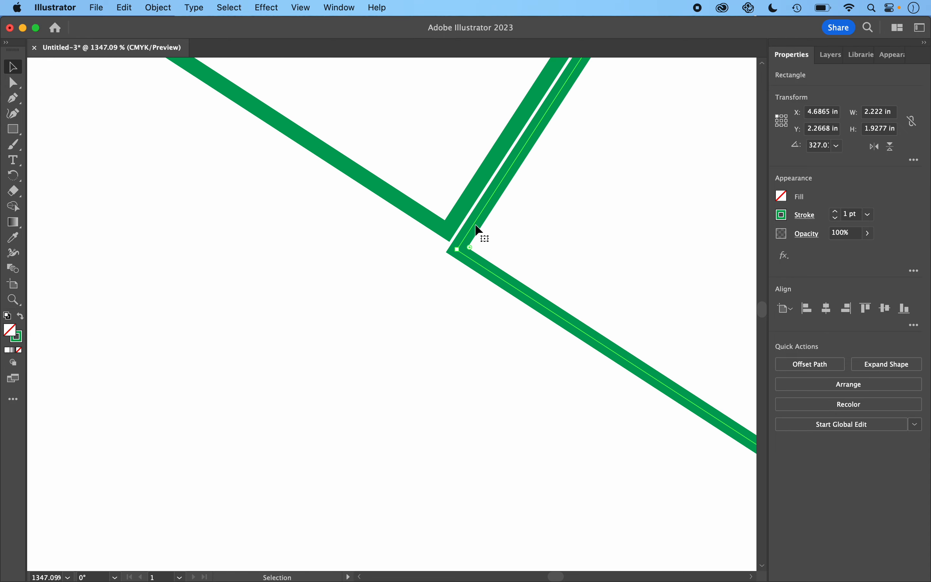
left_click_drag(477, 226, 465, 208)
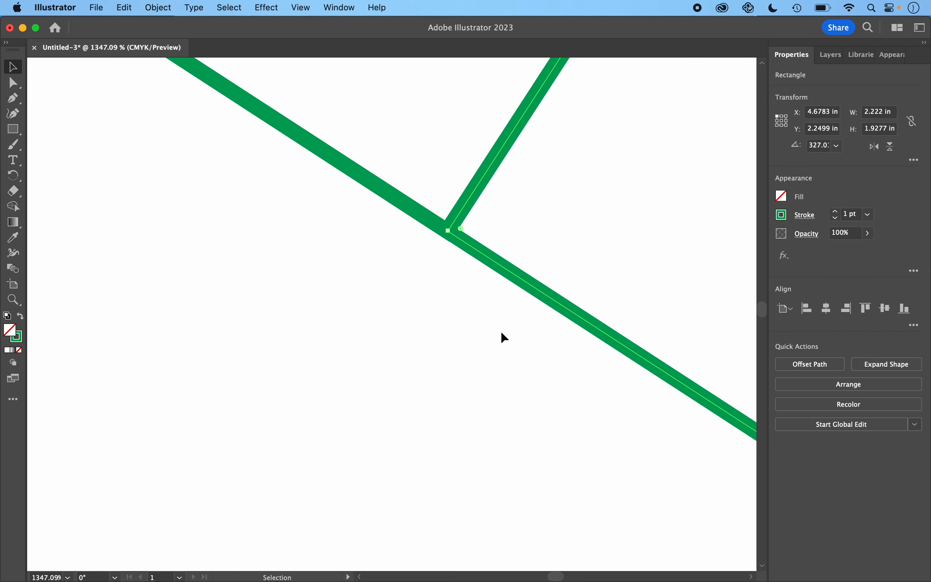
Step: Rotate the third rectangle about 46° clockwise around the inner corner it shares with the second
scroll(504, 338, "down", 10)
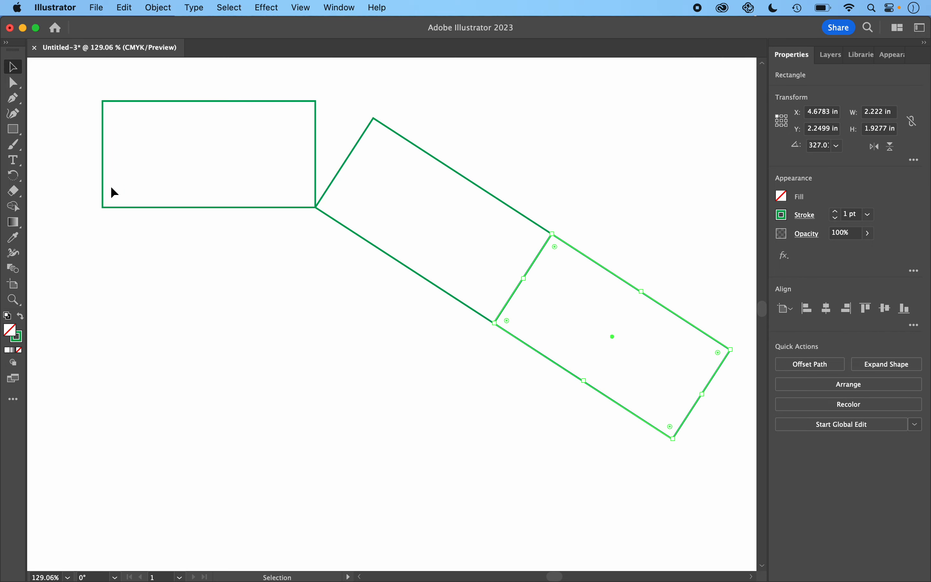
left_click(12, 176)
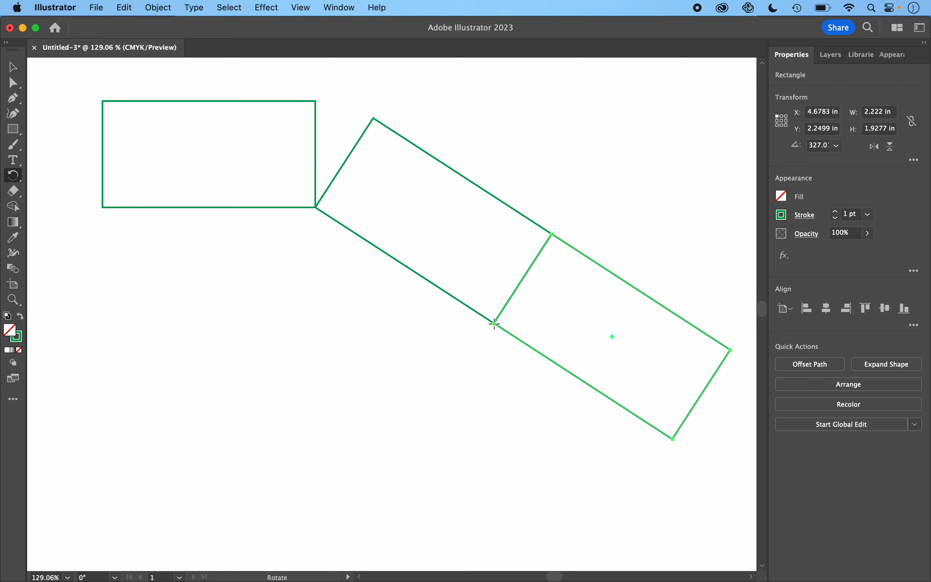
left_click_drag(700, 390, 570, 493)
Step: Duplicate the third rectangle downward along its own direction and align the copy's inner corner exactly with the third's lower inner corner
scroll(570, 494, "down", 3)
scroll(570, 493, "down", 3)
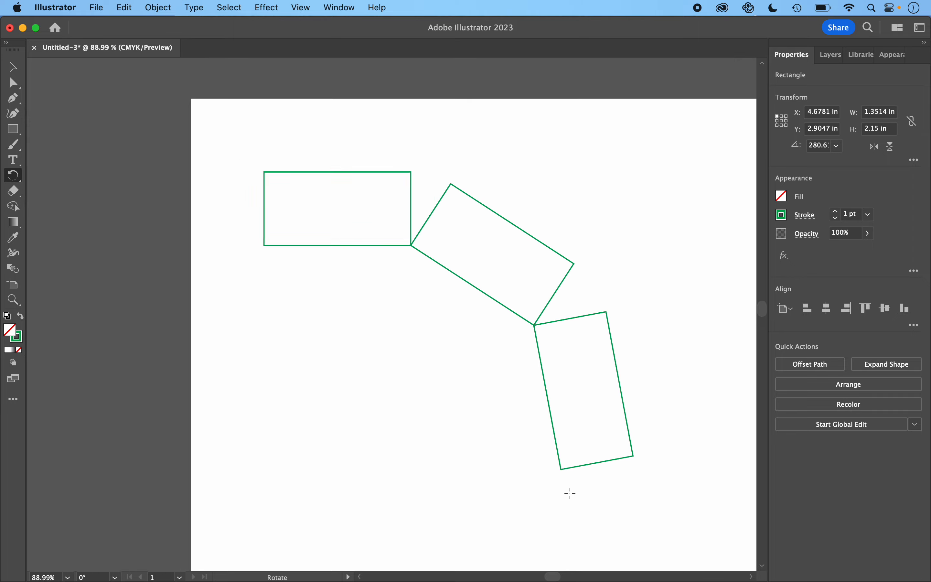
scroll(570, 493, "down", 3)
scroll(570, 494, "down", 1)
scroll(570, 494, "down", 4)
scroll(570, 493, "right", 3)
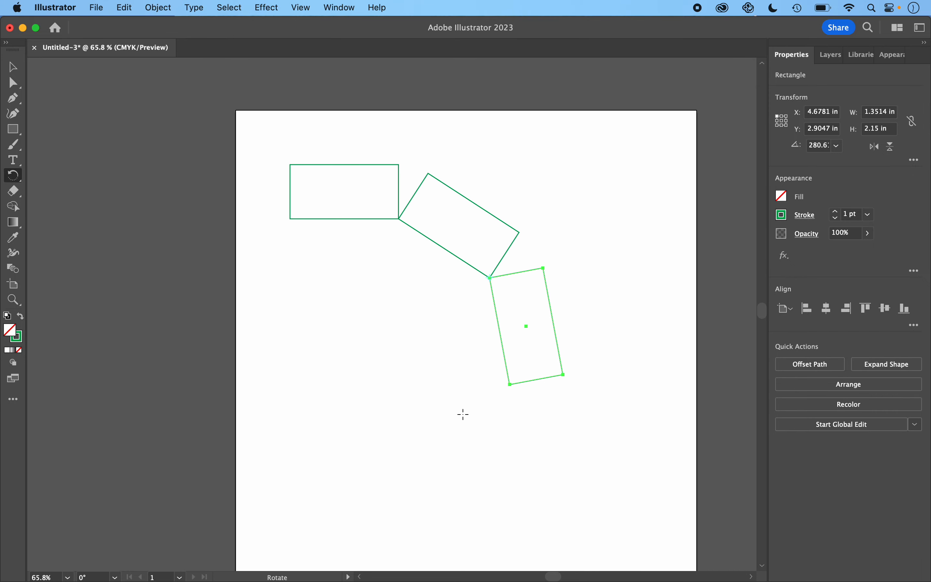
left_click(14, 68)
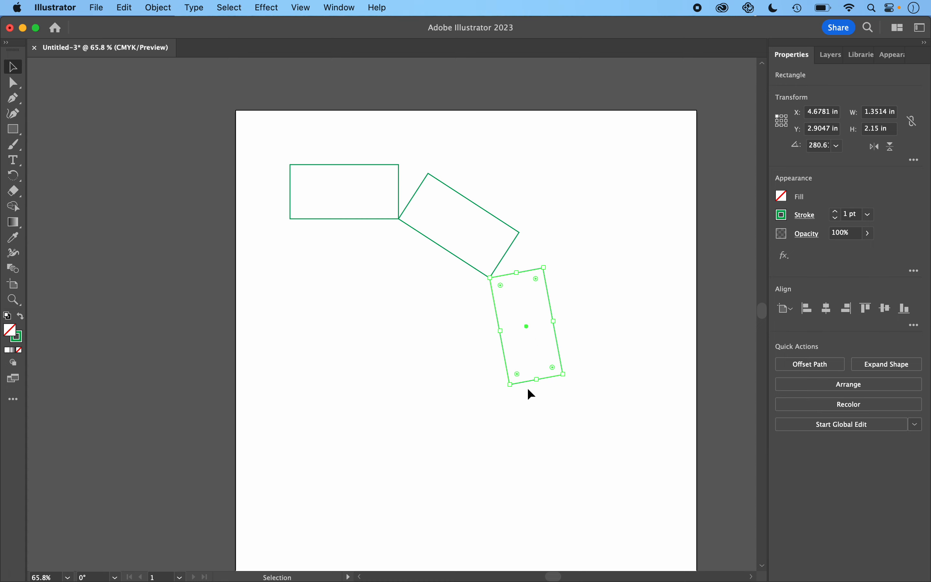
left_click_drag(527, 385, 543, 491)
scroll(509, 396, "up", 5)
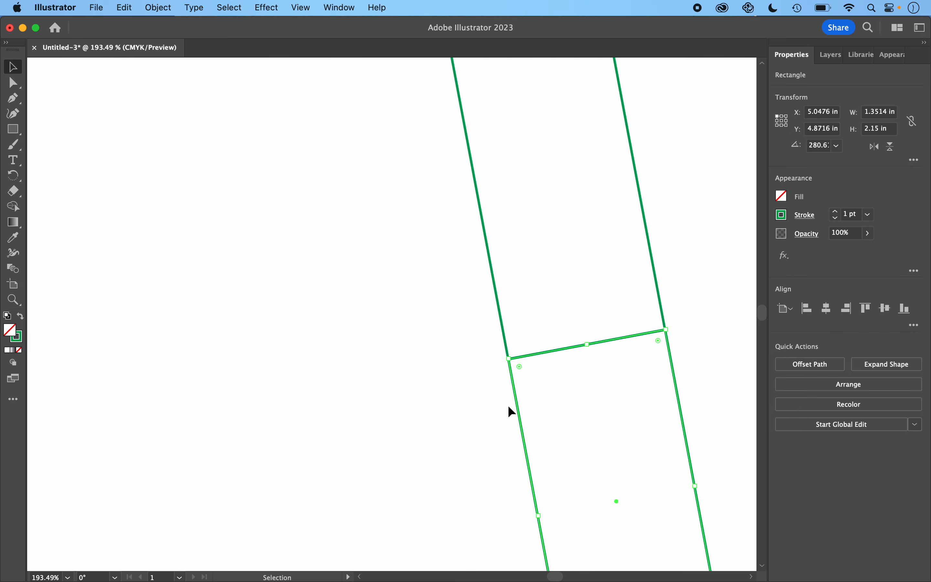
scroll(508, 400, "up", 5)
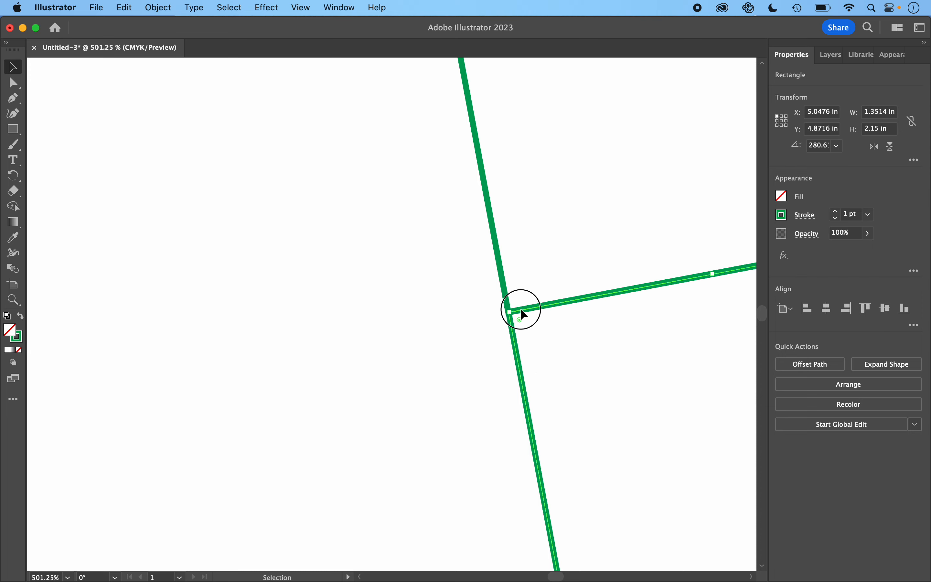
mouse_move(521, 310)
left_mouse_down()
mouse_move(524, 320)
mouse_move(520, 307)
left_mouse_up()
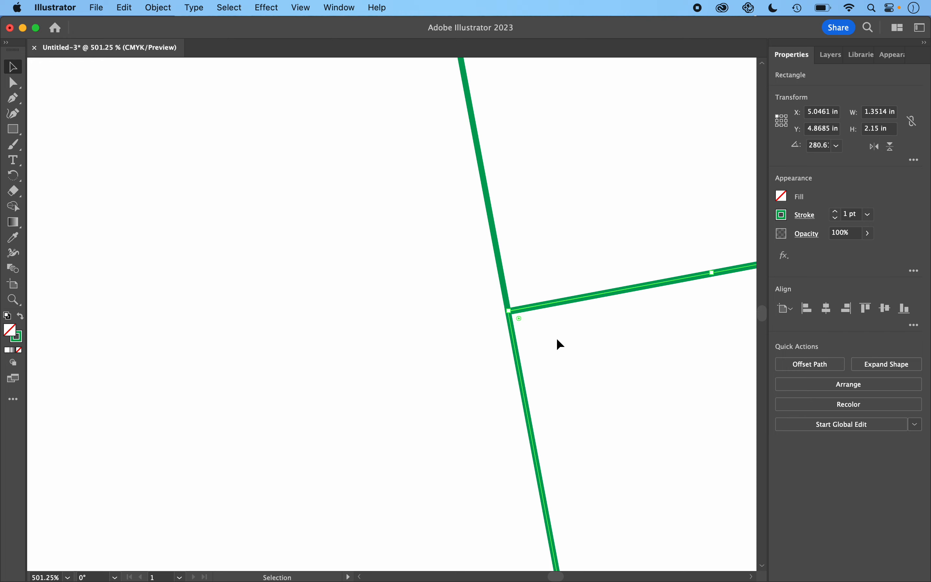
Step: Rotate the fourth rectangle about 71° clockwise around the inner corner it shares with the third
left_click(13, 176)
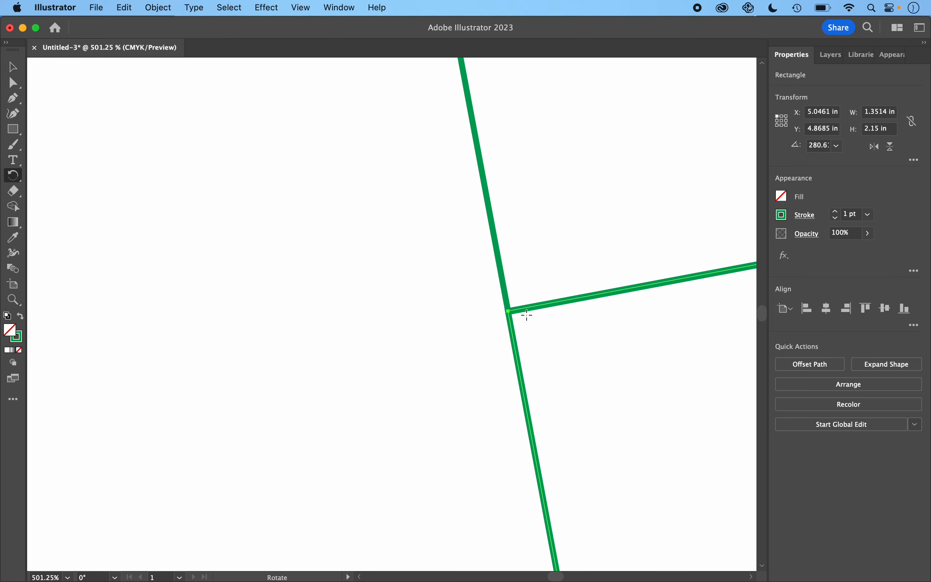
left_click(508, 311)
left_click_drag(585, 343, 509, 386)
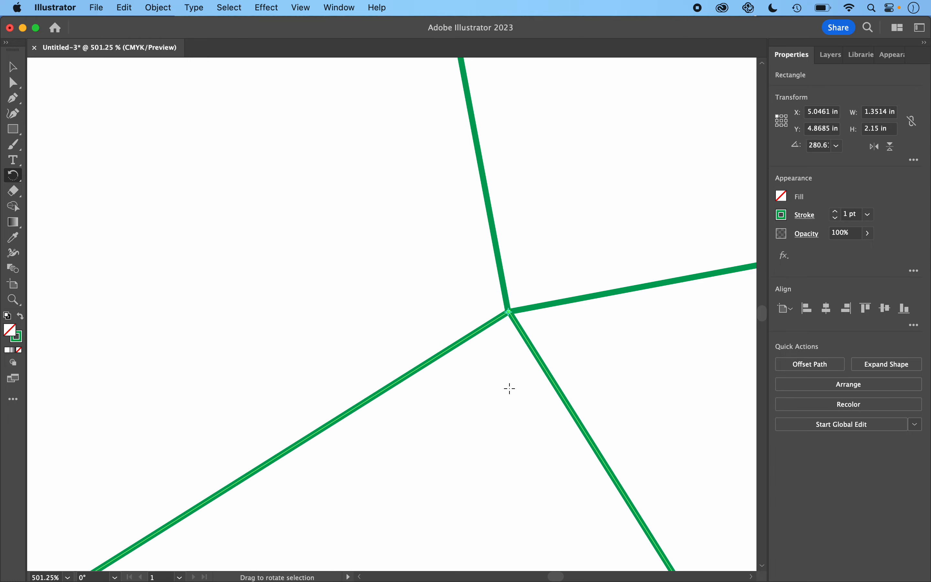
scroll(508, 388, "down", 5)
scroll(543, 375, "down", 4)
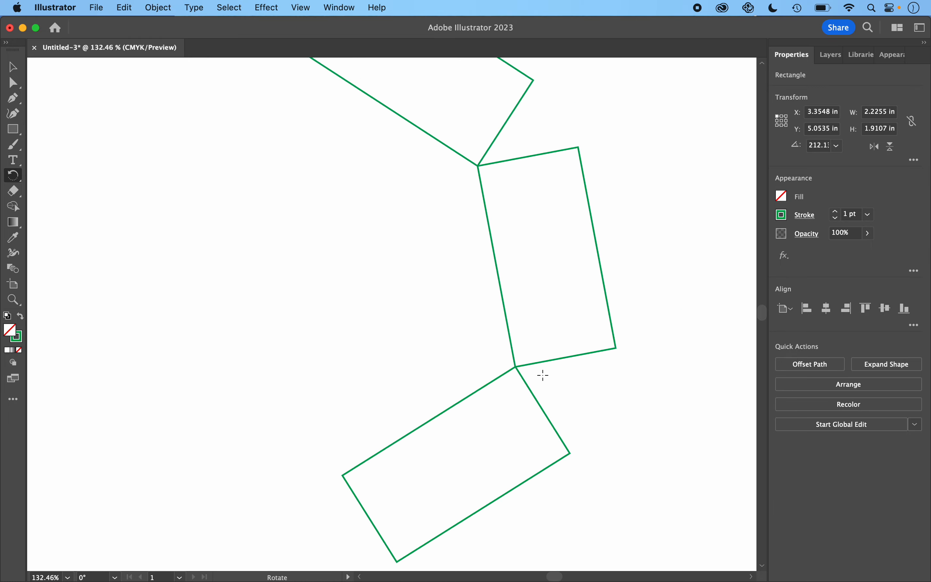
mouse_move(417, 483)
left_mouse_down()
mouse_move(444, 489)
mouse_move(378, 456)
mouse_move(409, 478)
left_mouse_up()
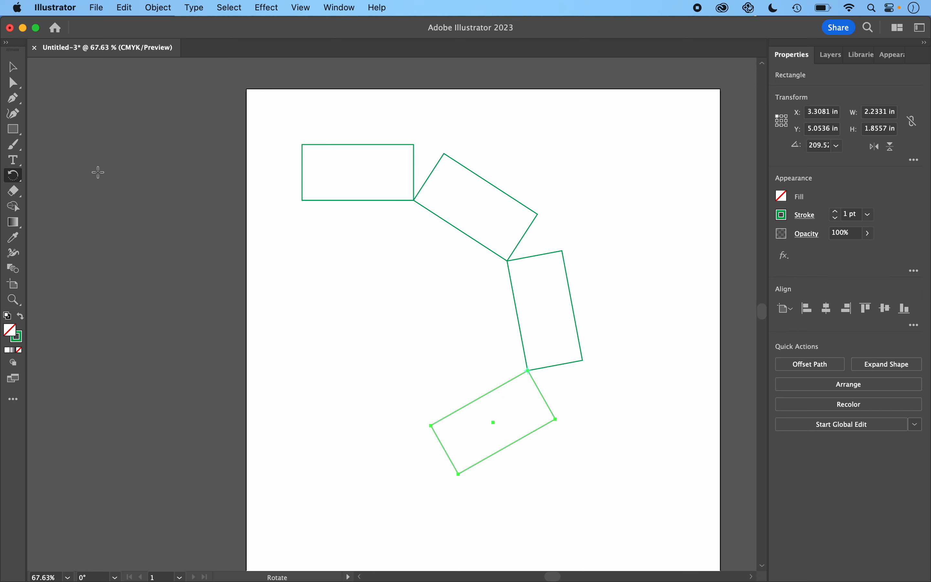
Step: Draw a line segment from a point inside the rectangle arc to the first rectangle's lower outer corner, spanning about 1.67 by 1.93 in
left_click(17, 132)
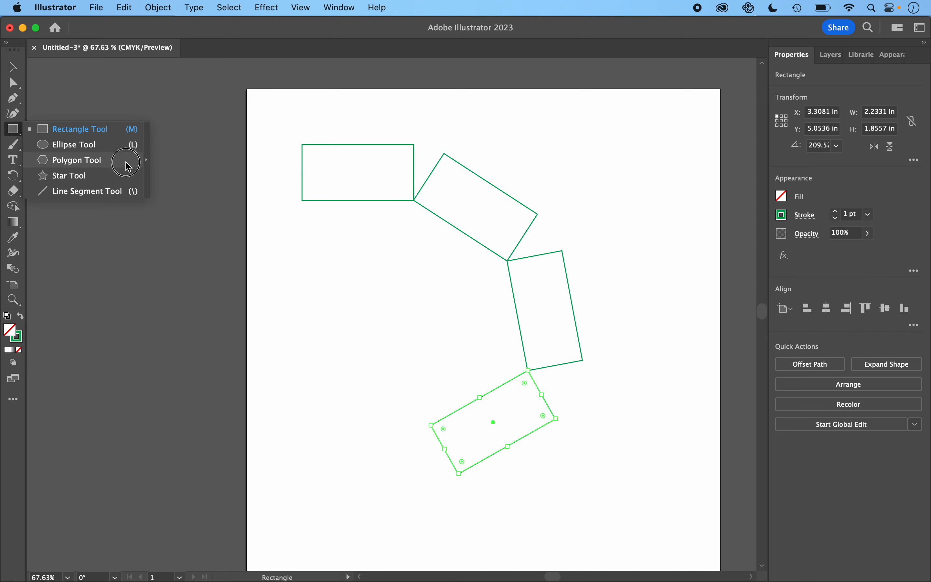
left_click(115, 193)
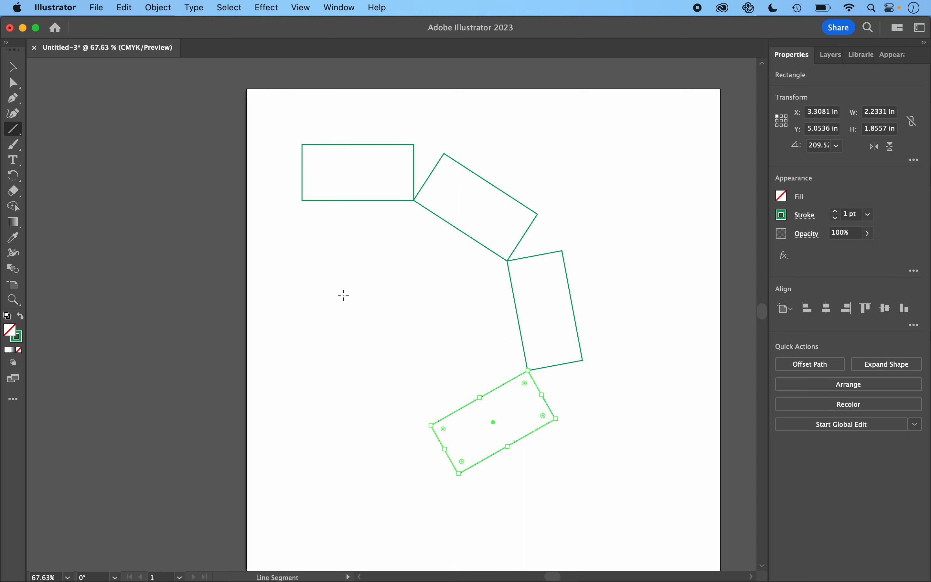
left_click(391, 314)
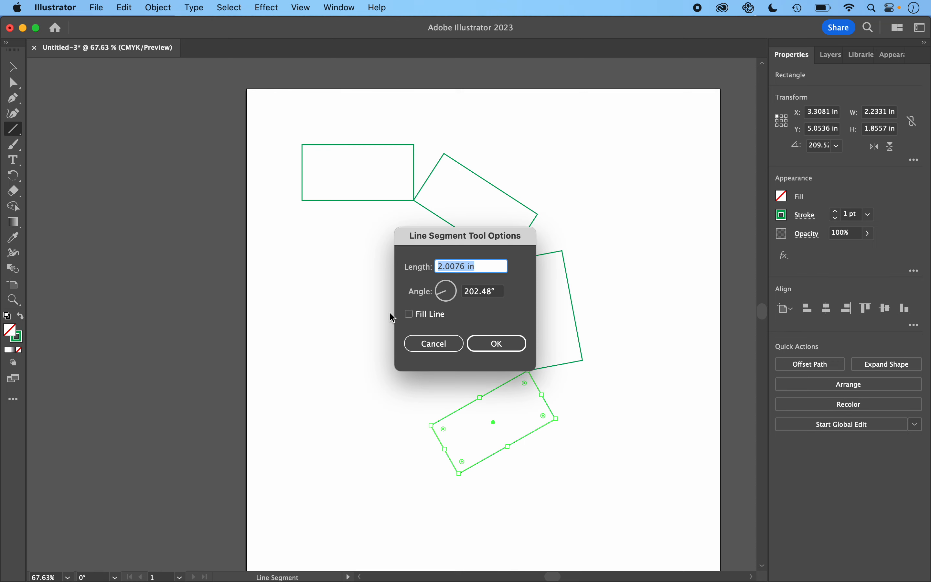
left_click(454, 345)
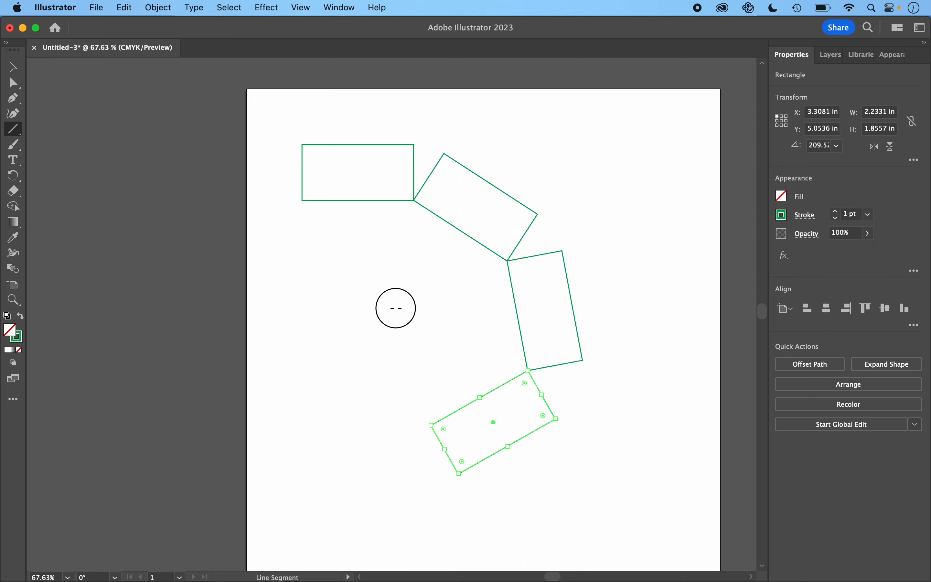
left_click_drag(396, 308, 304, 201)
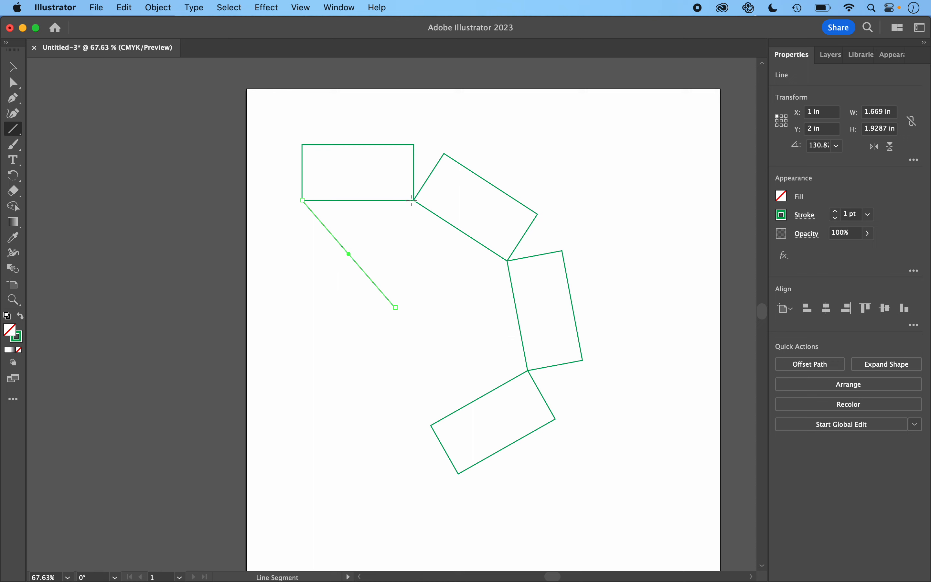
Step: Draw three line segments joining each inner corner shared by neighbouring rectangles to the first line's free endpoint, forming three adjoining triangles
left_click_drag(414, 200, 397, 308)
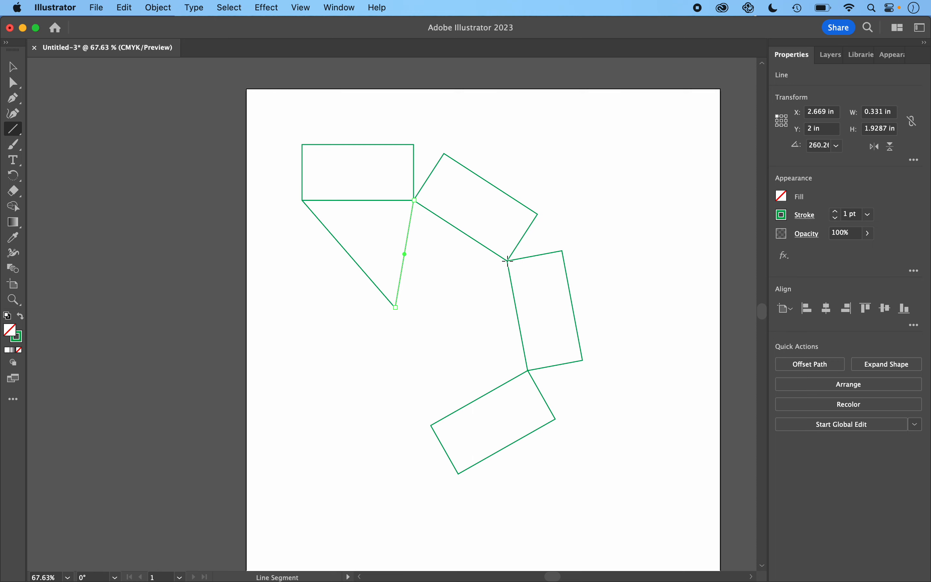
left_click_drag(508, 261, 397, 307)
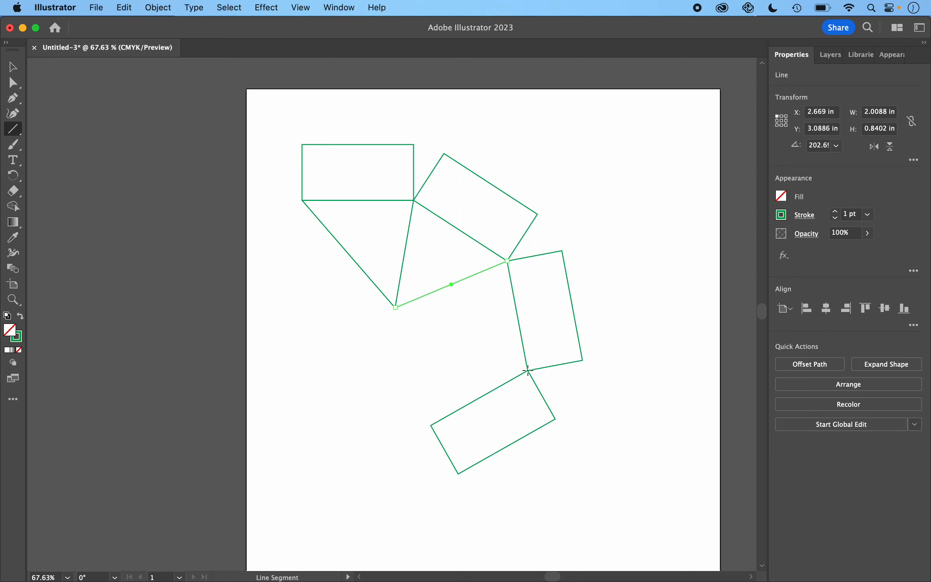
left_click_drag(529, 371, 396, 307)
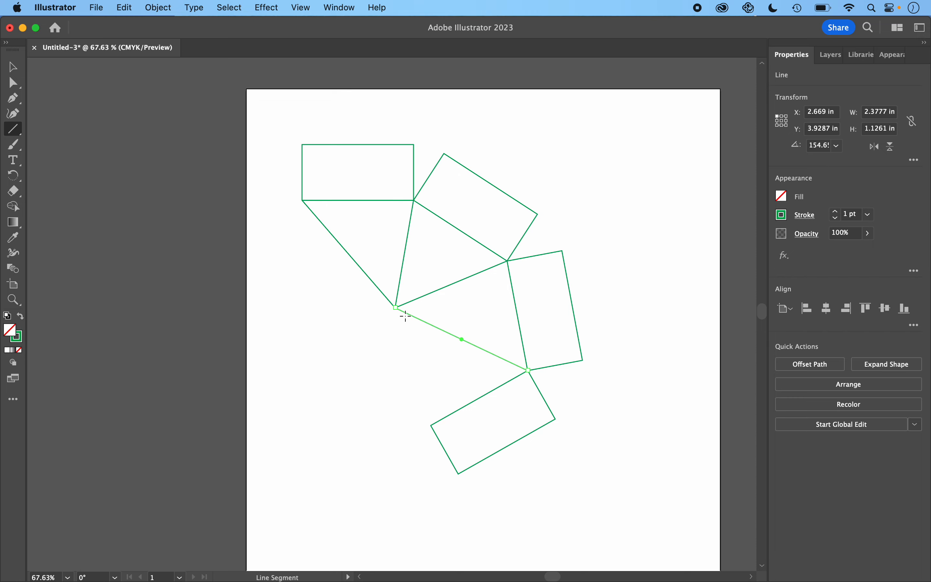
Step: Examine the common apex and the rectangle corners up close to check that the line endpoints meet exactly
scroll(405, 315, "up", 10)
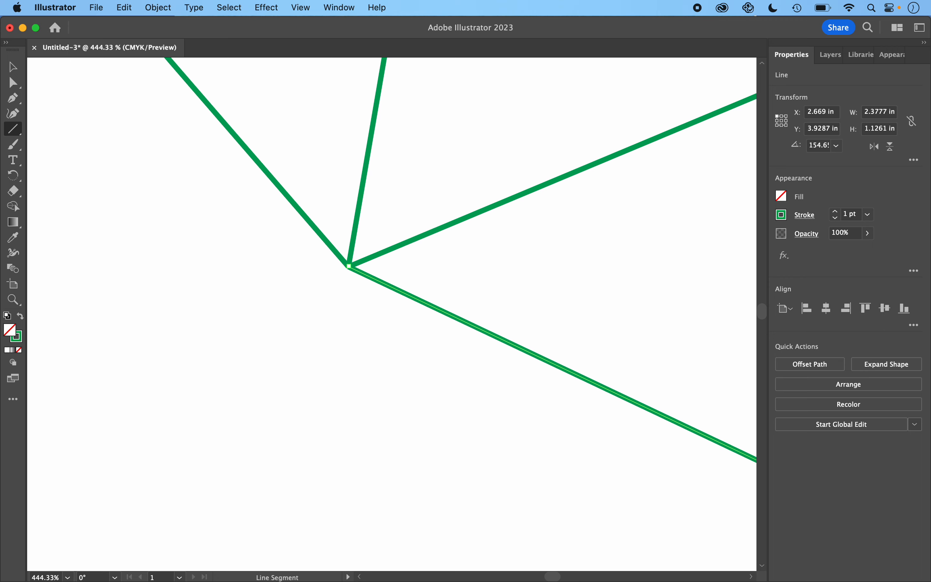
scroll(380, 308, "right", 20)
scroll(381, 308, "down", 10)
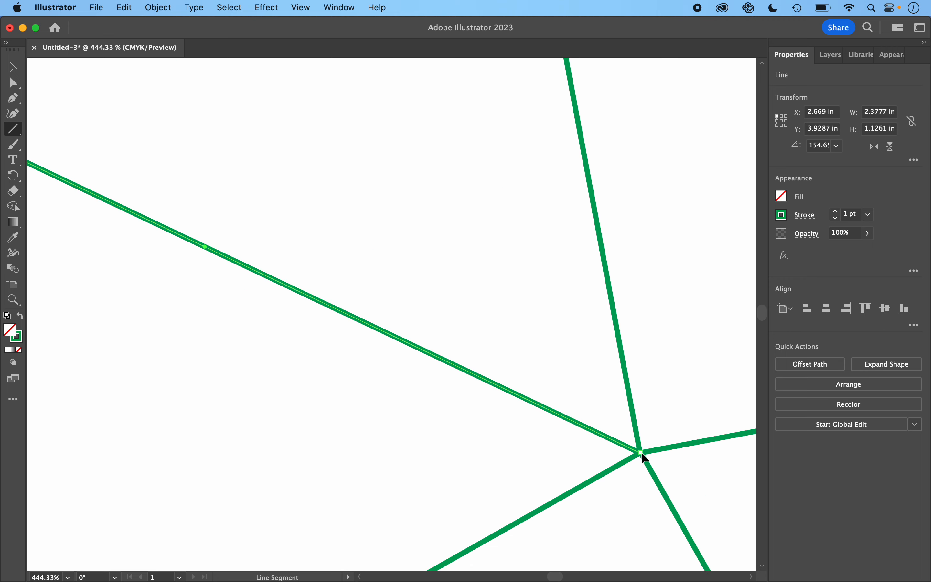
scroll(634, 436, "up", 15)
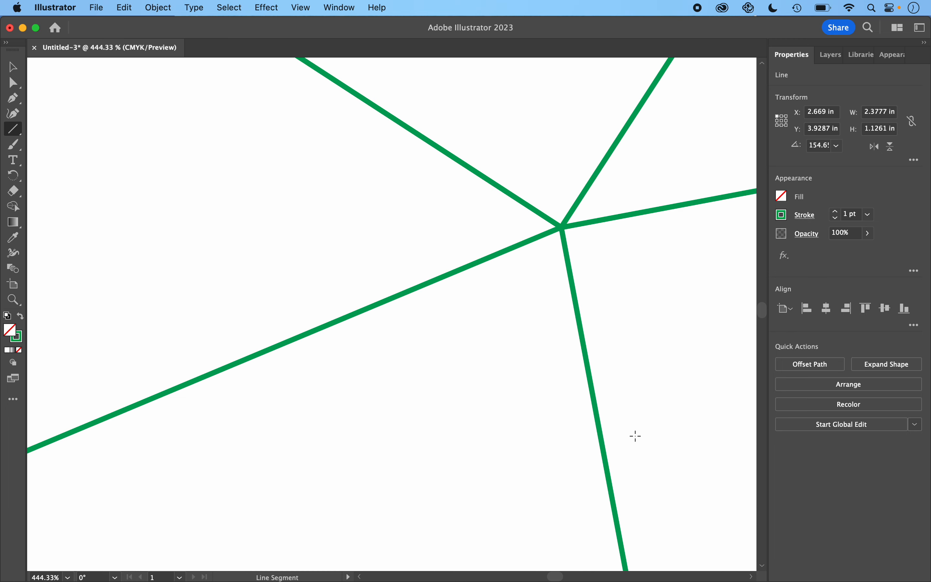
scroll(449, 167, "left", 15)
scroll(449, 167, "up", 12)
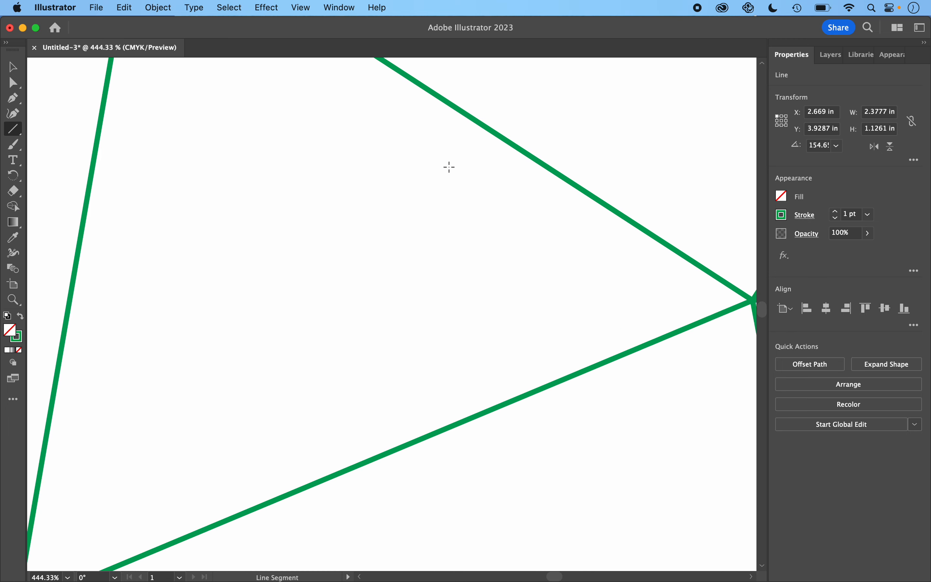
scroll(449, 167, "up", 3)
scroll(287, 124, "left", 15)
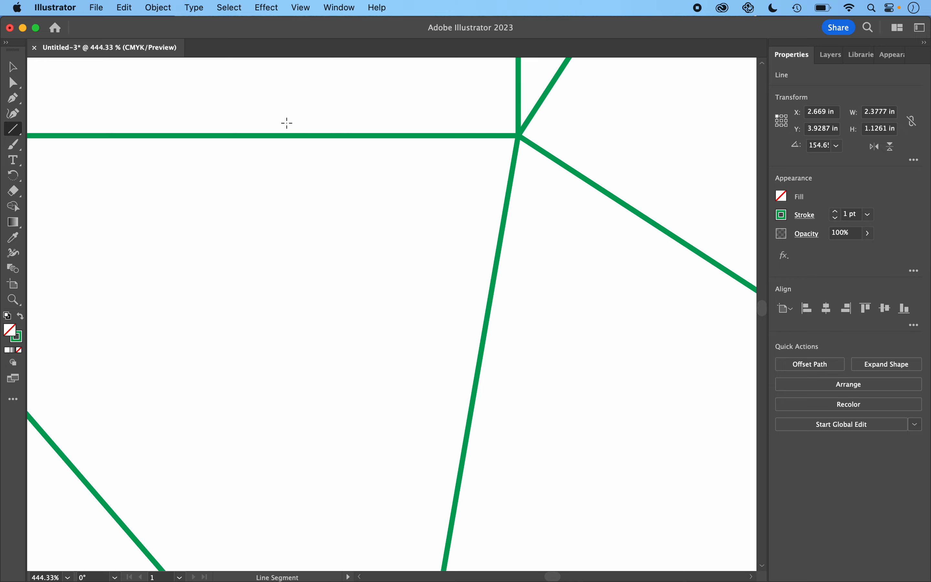
scroll(287, 124, "left", 10)
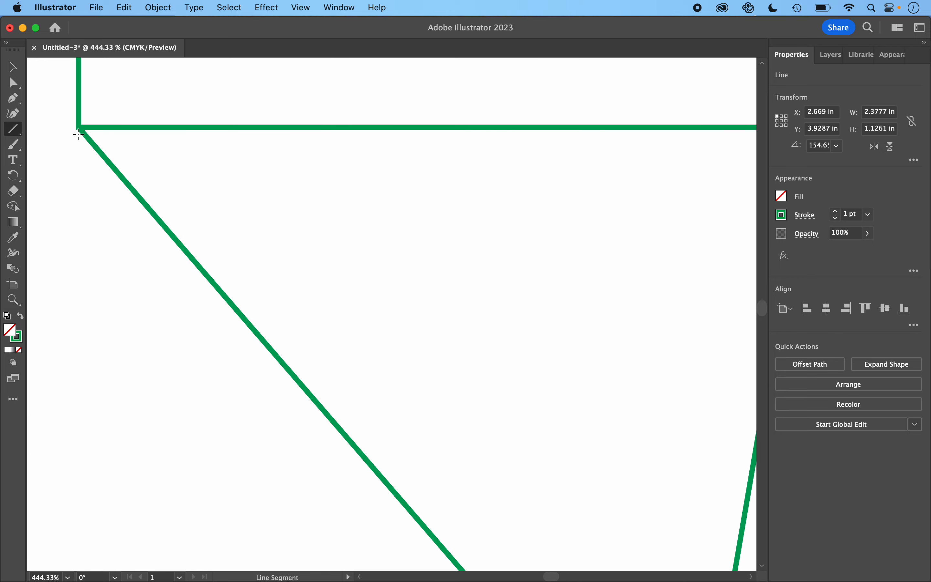
scroll(90, 135, "down", 8)
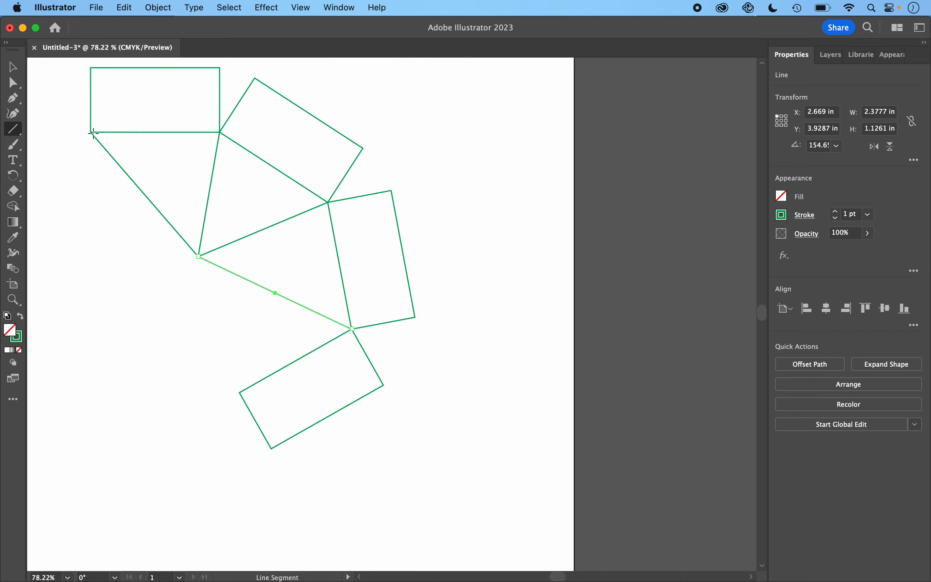
scroll(93, 134, "left", 5)
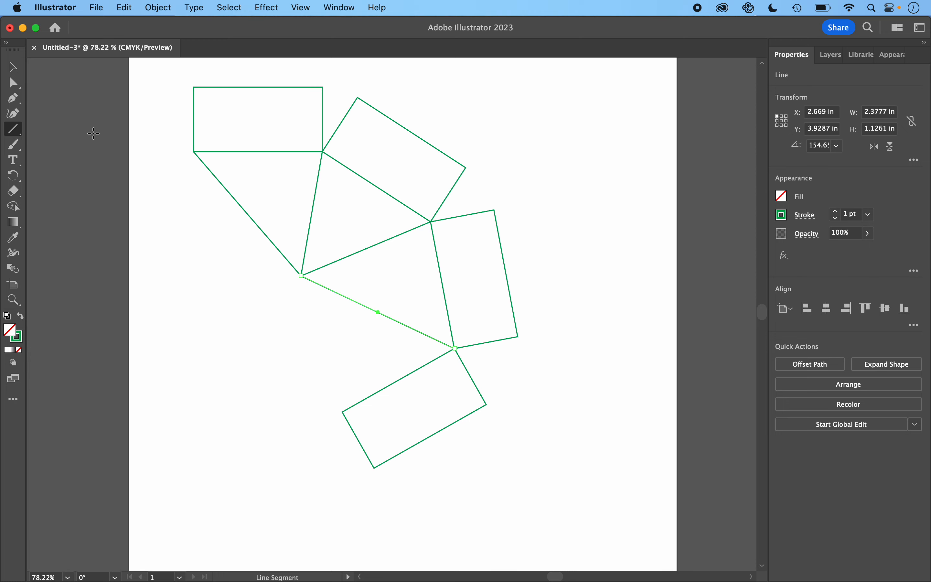